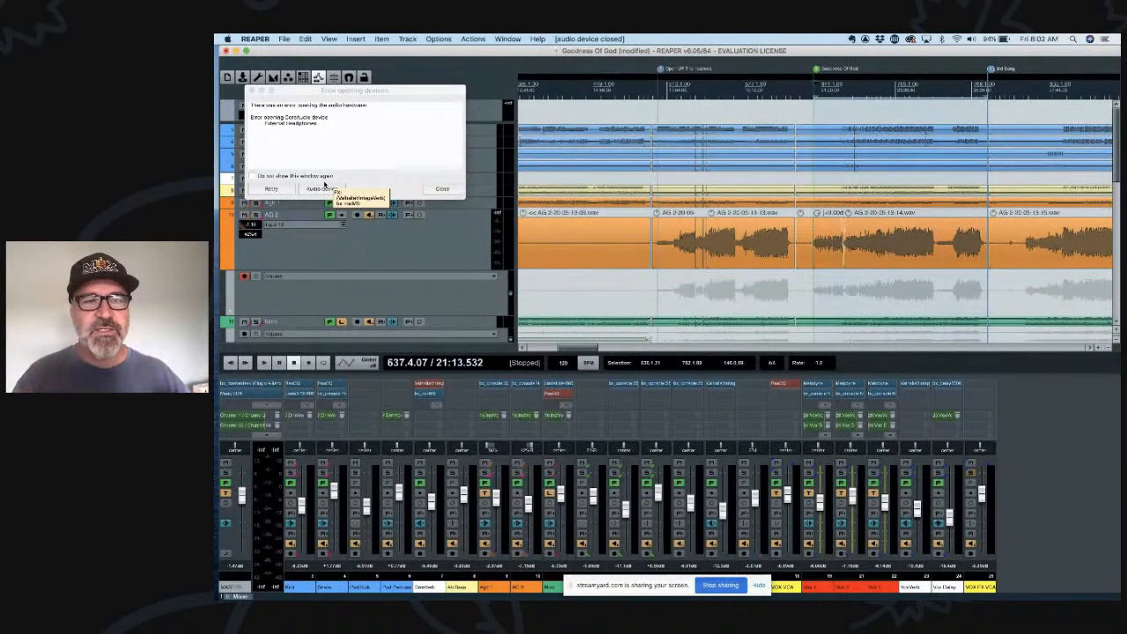
# Dismiss the audio device error and bring the REAPER project window back into focus.
pyautogui.click(439, 190)
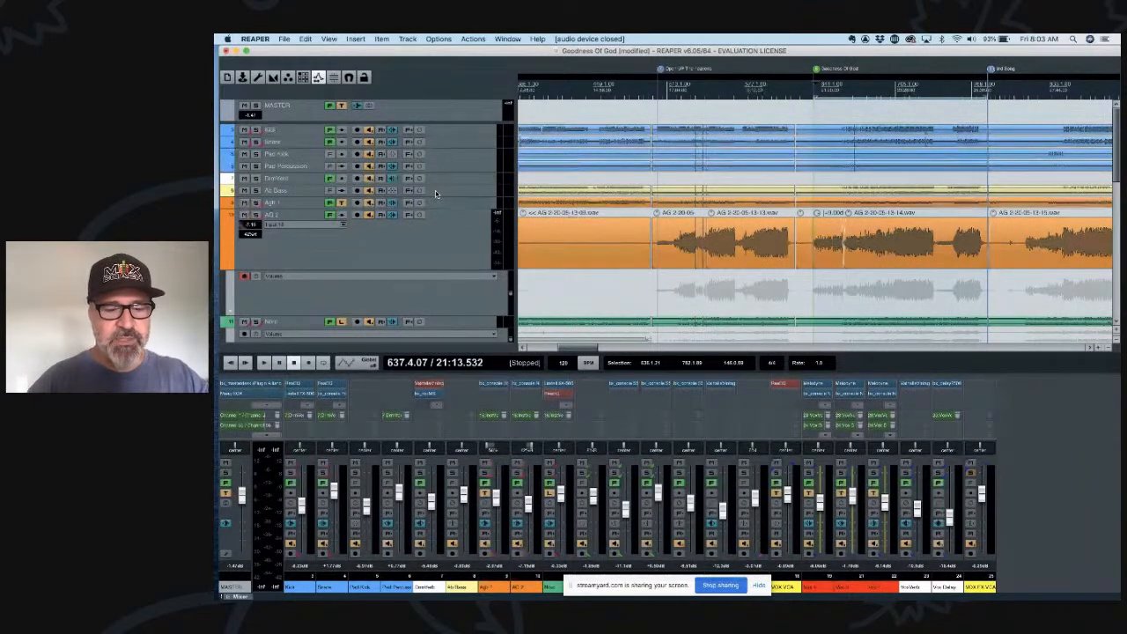
pyautogui.hotkey('ctrl', 'Left')
pyautogui.hotkey('ctrl', 'Right')
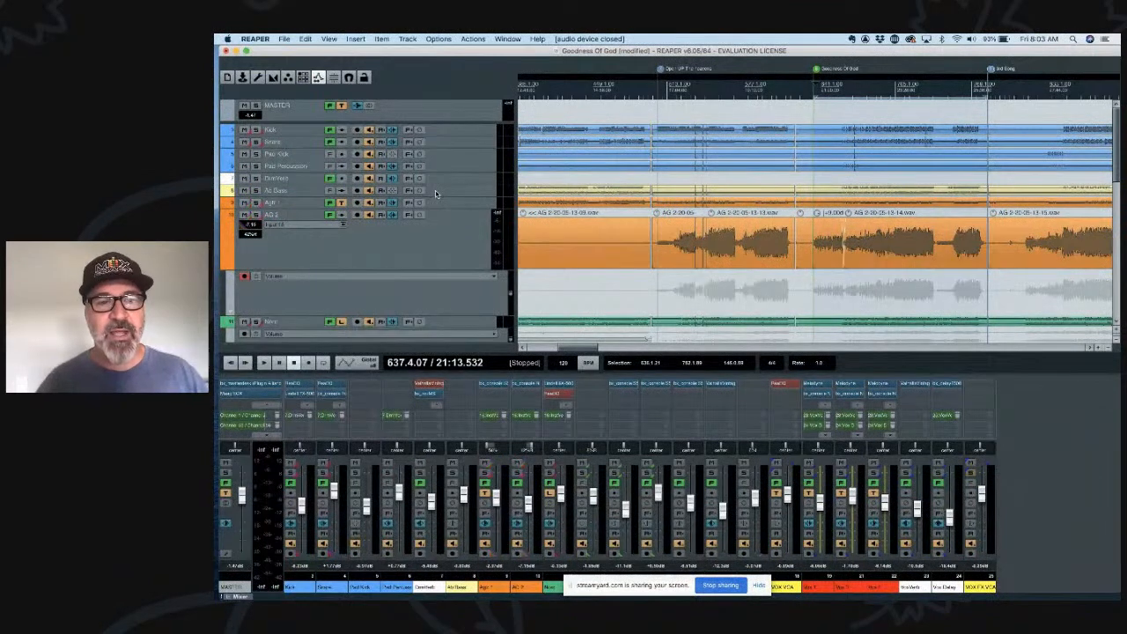
pyautogui.press('super+Tab')
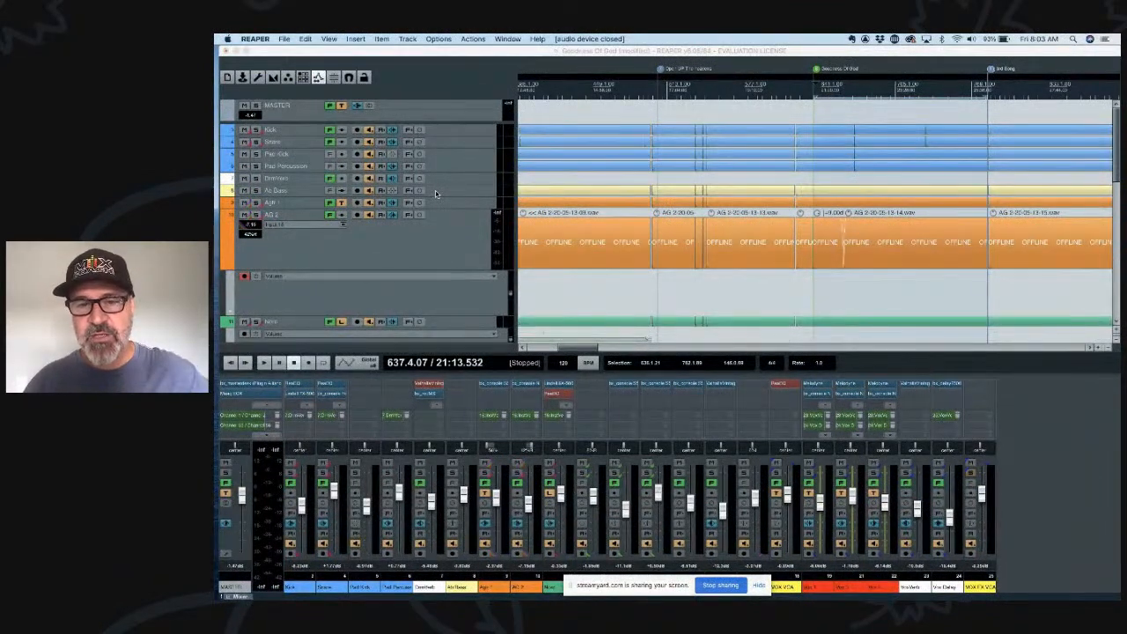
pyautogui.click(650, 56)
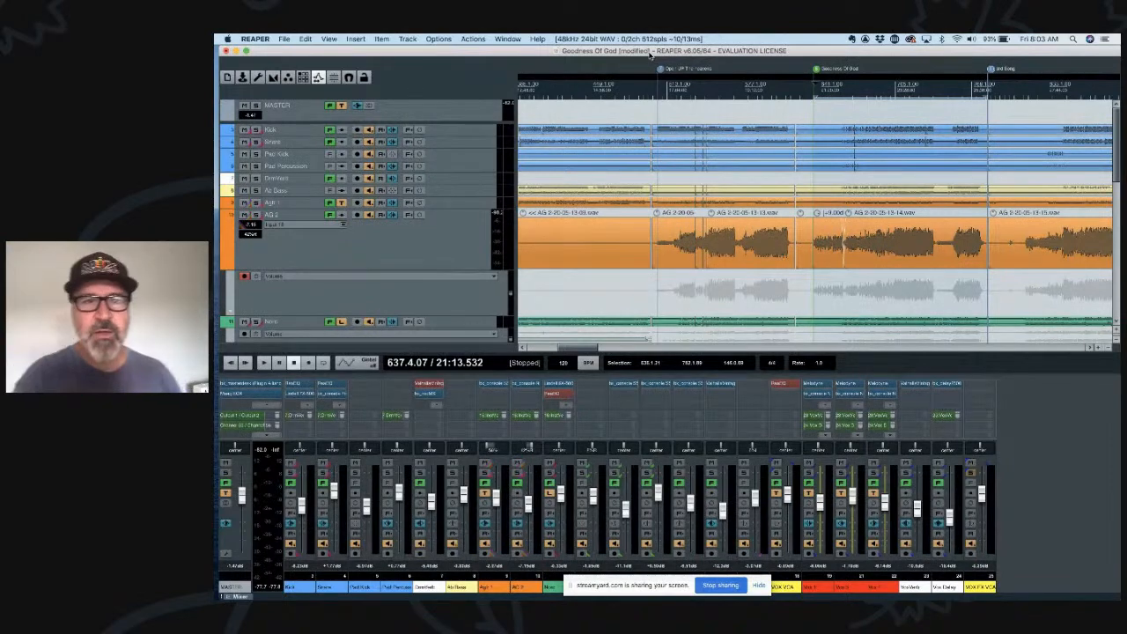
# Open the action list, browse through it and filter it for collapse actions.
pyautogui.click(473, 39)
pyautogui.click(474, 53)
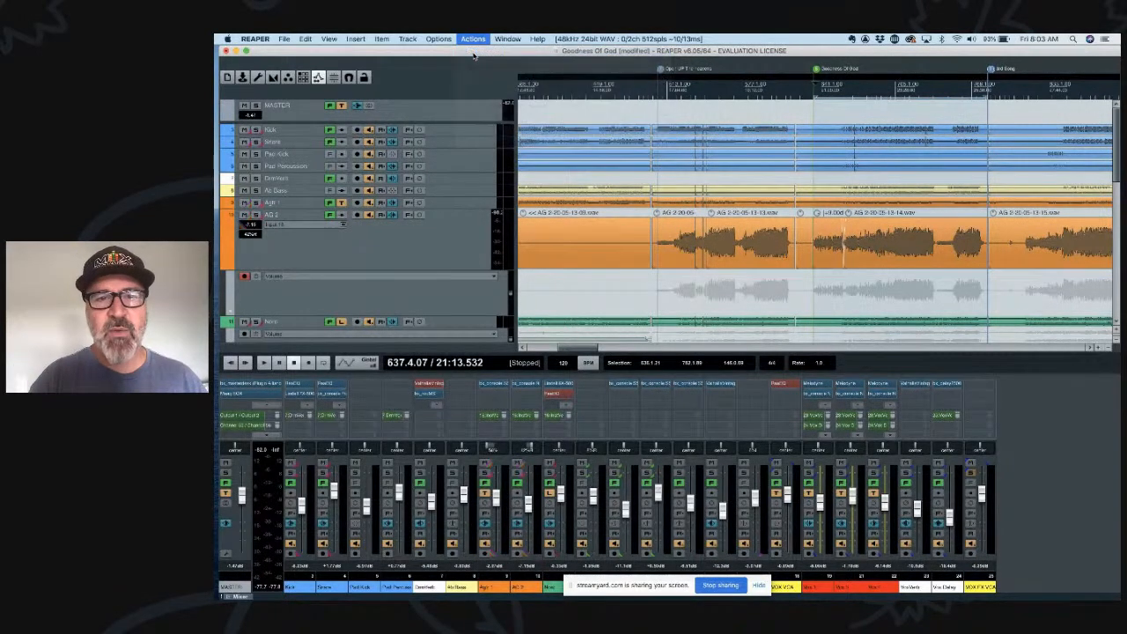
pyautogui.scroll(-5, 711, 155)
pyautogui.scroll(-15, 711, 155)
pyautogui.scroll(-15, 711, 155)
pyautogui.scroll(-15, 711, 155)
pyautogui.scroll(-2, 711, 155)
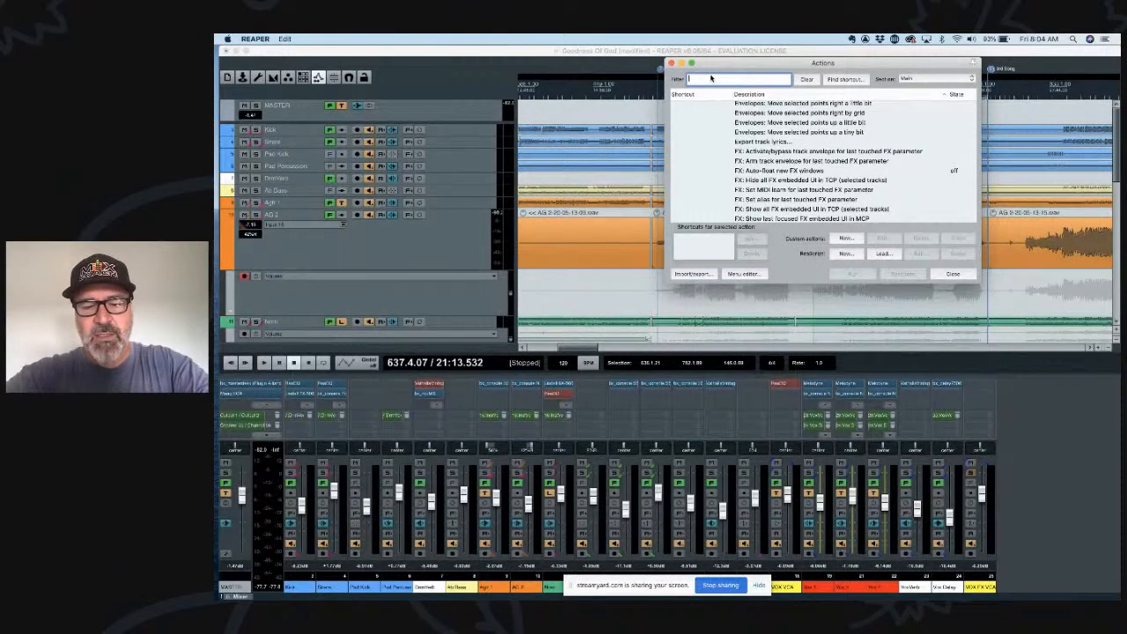
pyautogui.write('collapse')
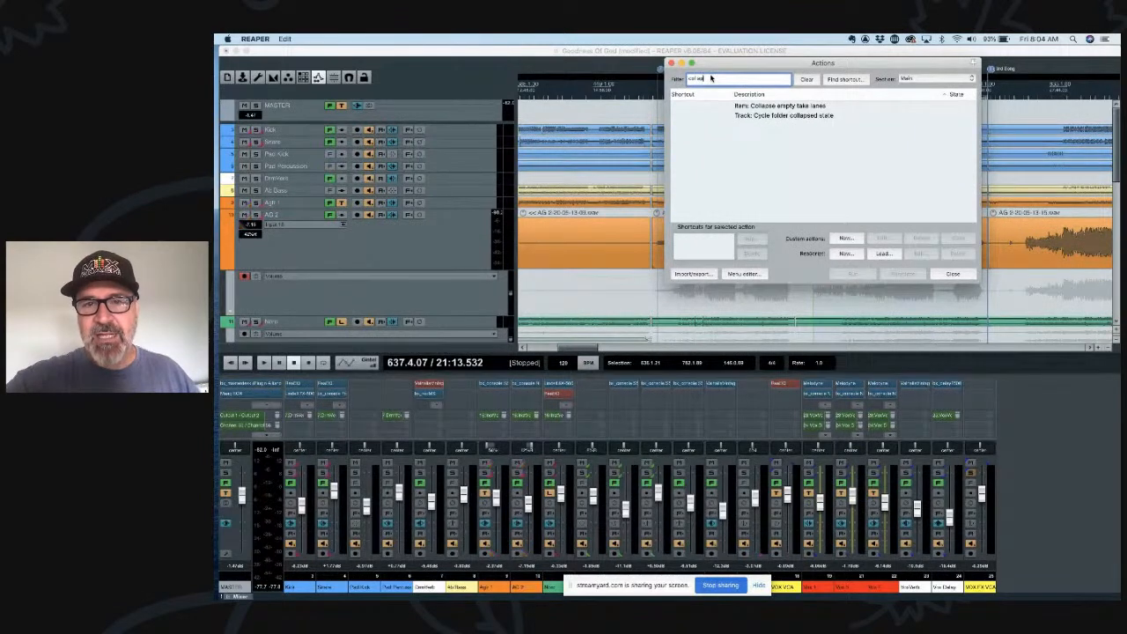
# Try to assign a keyboard shortcut to the action Item: Collapse empty take lanes, declining to override the existing mapping.
pyautogui.click(771, 106)
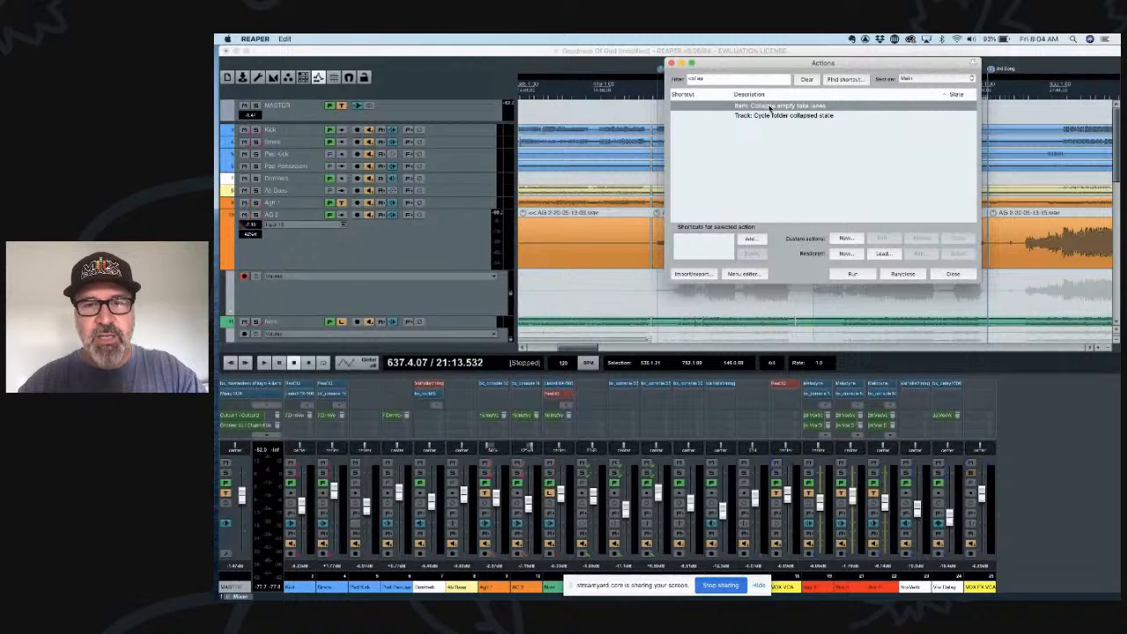
pyautogui.click(750, 239)
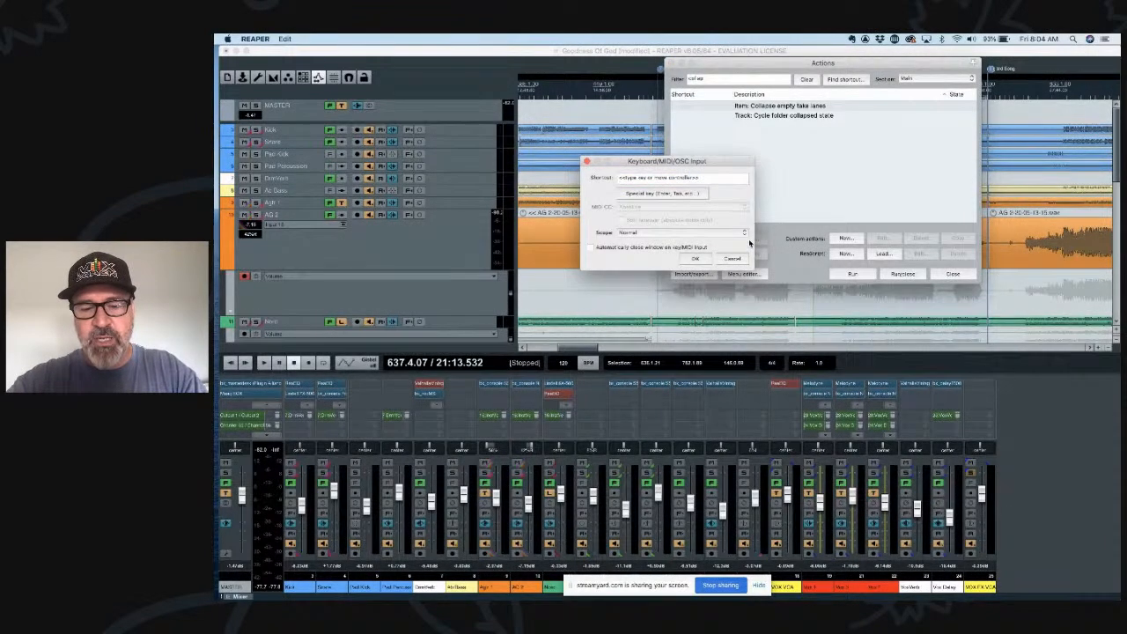
pyautogui.hotkey('ctrl', 'alt', 'x')
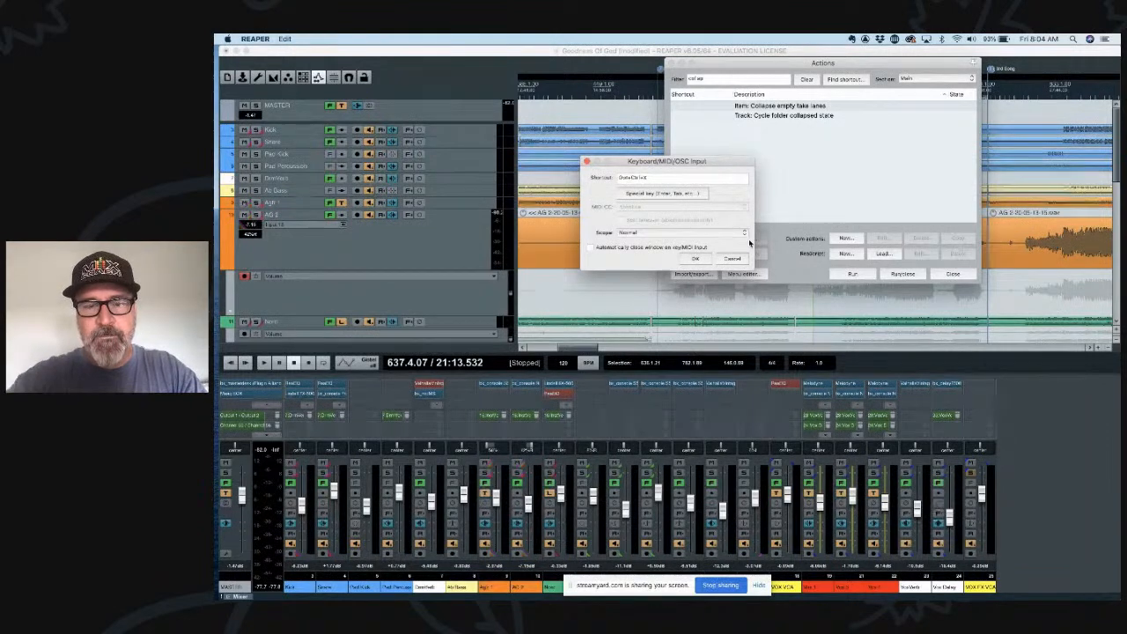
pyautogui.click(697, 260)
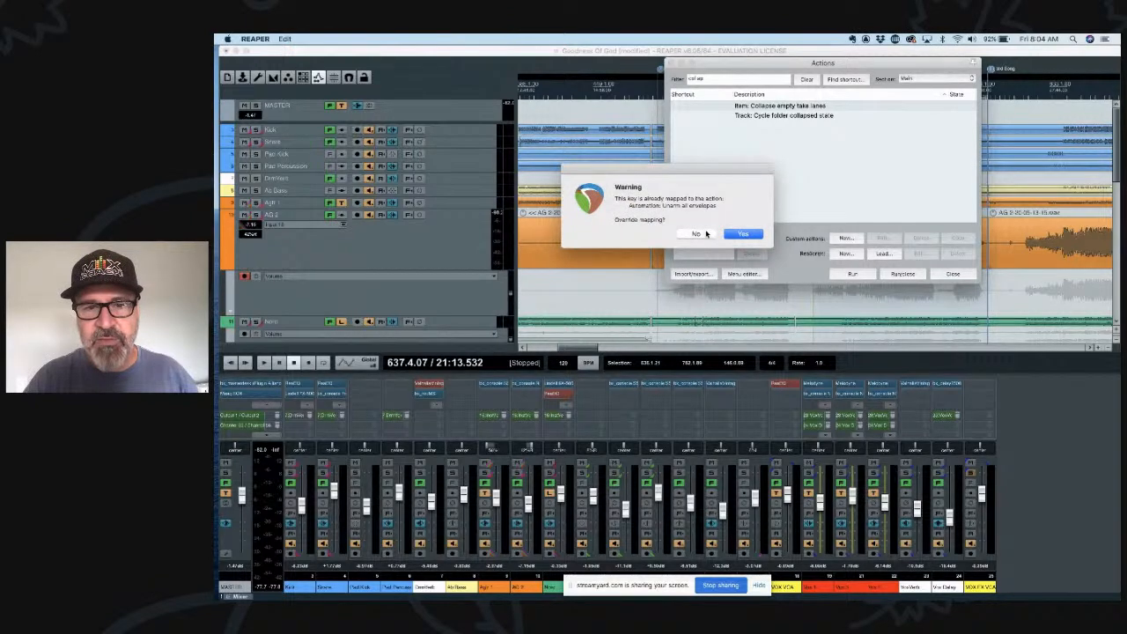
pyautogui.click(702, 236)
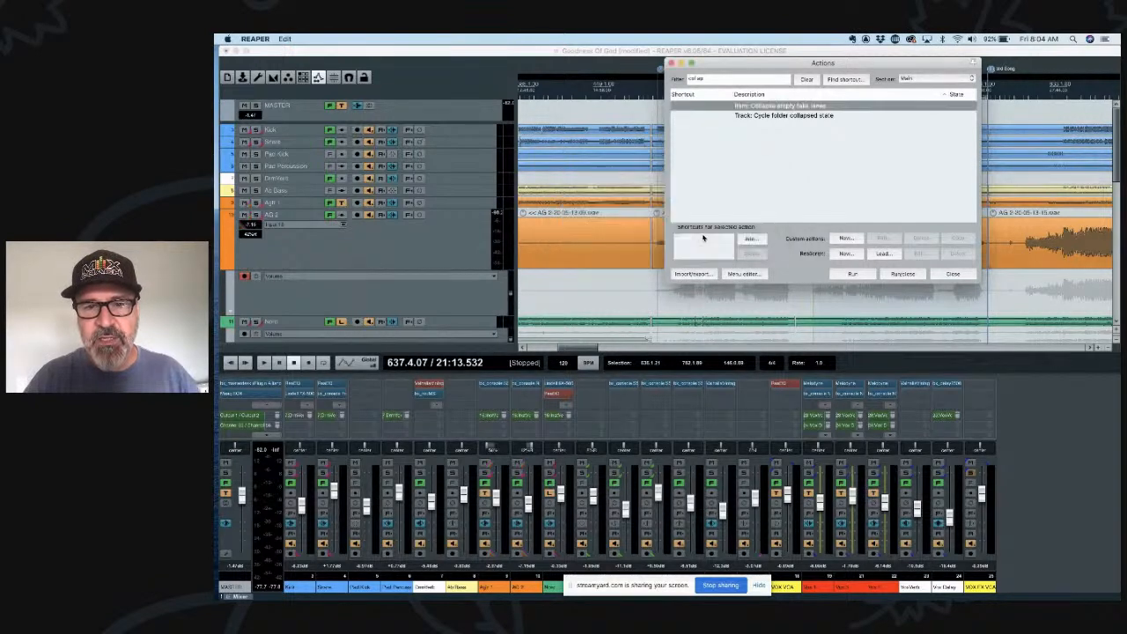
# Try a different keyboard shortcut for Item: Collapse empty take lanes and close the action list.
pyautogui.click(749, 239)
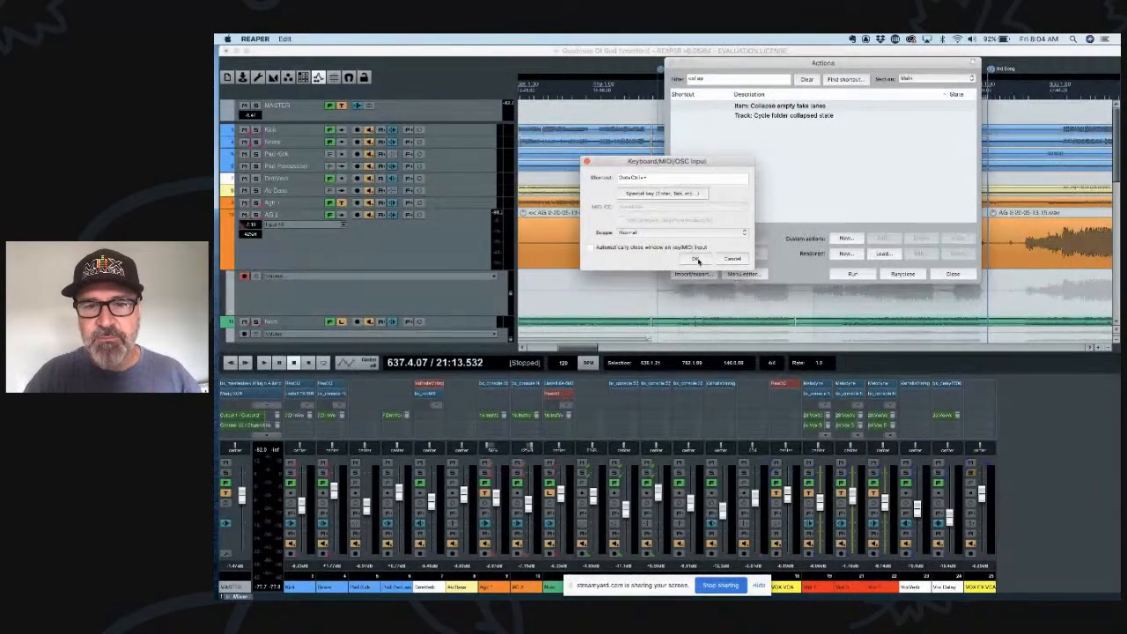
pyautogui.click(697, 260)
pyautogui.click(744, 238)
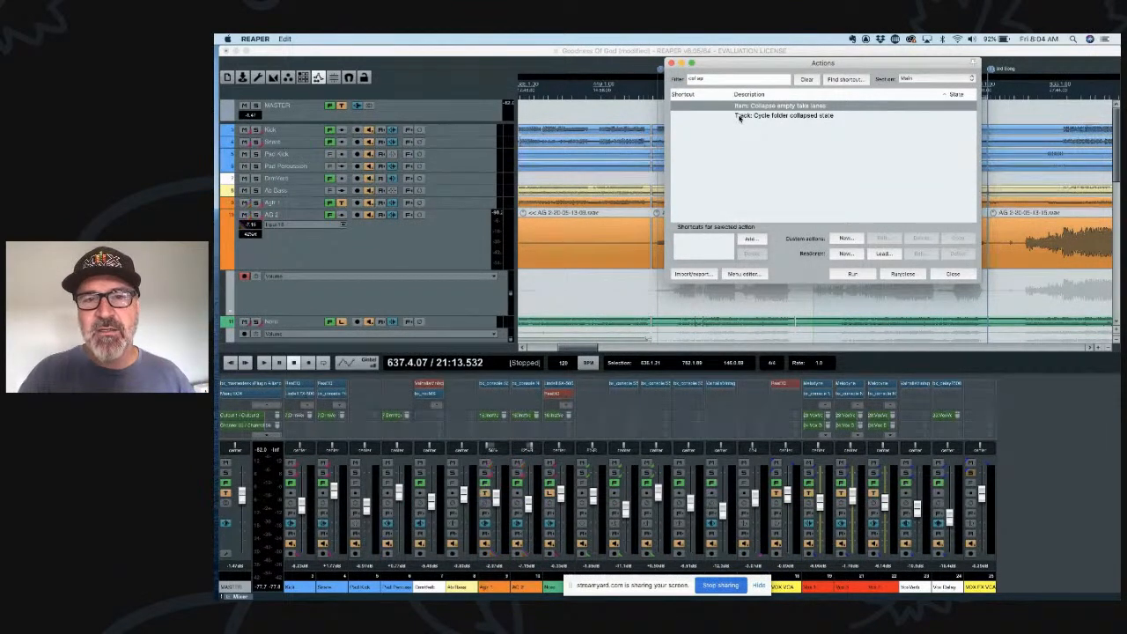
pyautogui.click(671, 63)
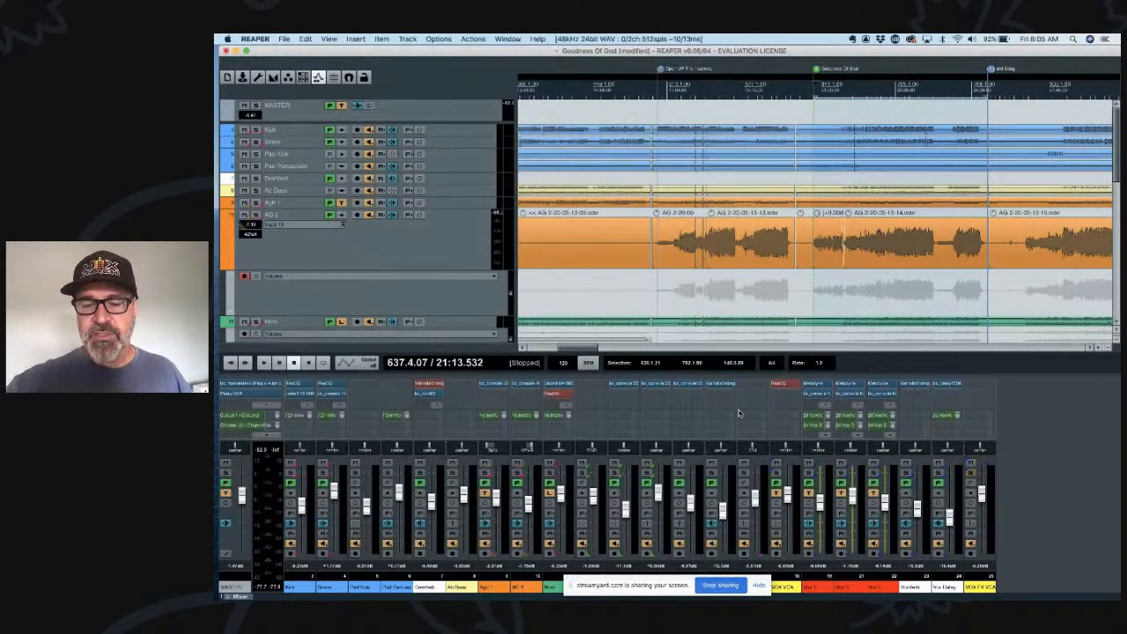
pyautogui.scroll(-2, 740, 413)
pyautogui.scroll(2, 740, 413)
pyautogui.scroll(-1, 740, 413)
pyautogui.scroll(2, 740, 413)
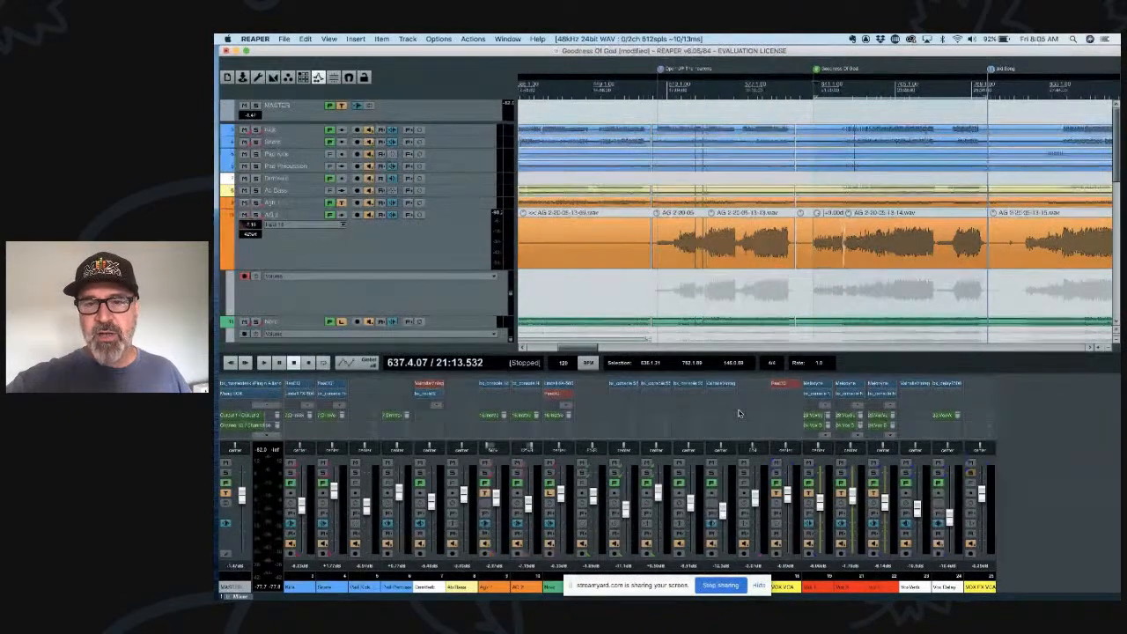
pyautogui.scroll(-1, 739, 413)
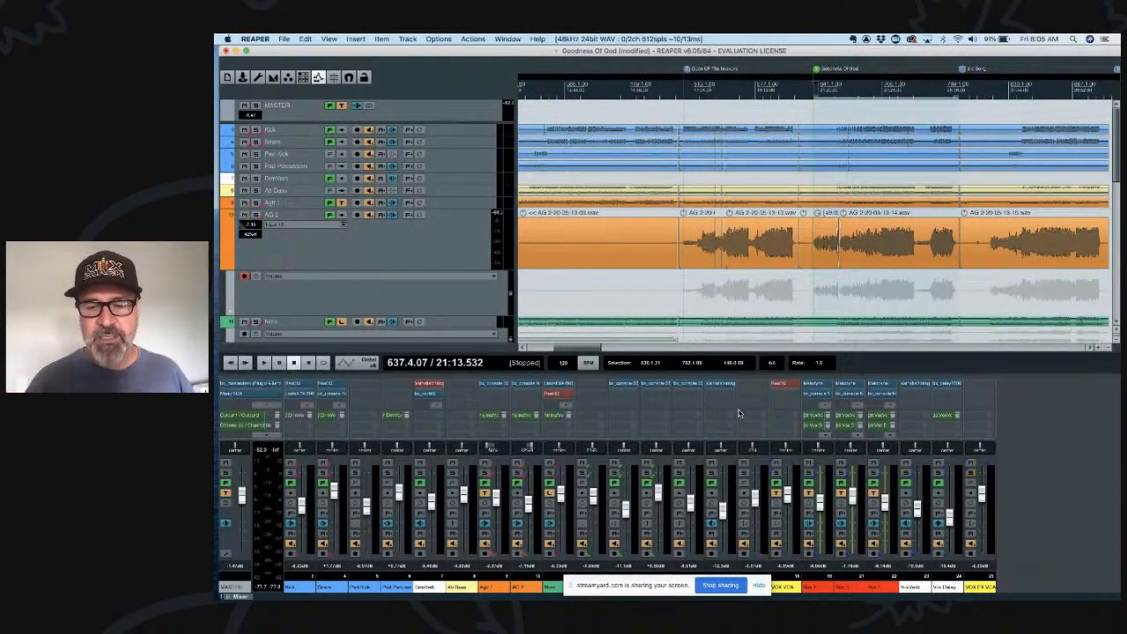
pyautogui.press('-')
pyautogui.press('-')
pyautogui.press('-')
pyautogui.press('=')
pyautogui.press('=')
pyautogui.press('-')
pyautogui.press('-')
pyautogui.press('=')
pyautogui.press('=')
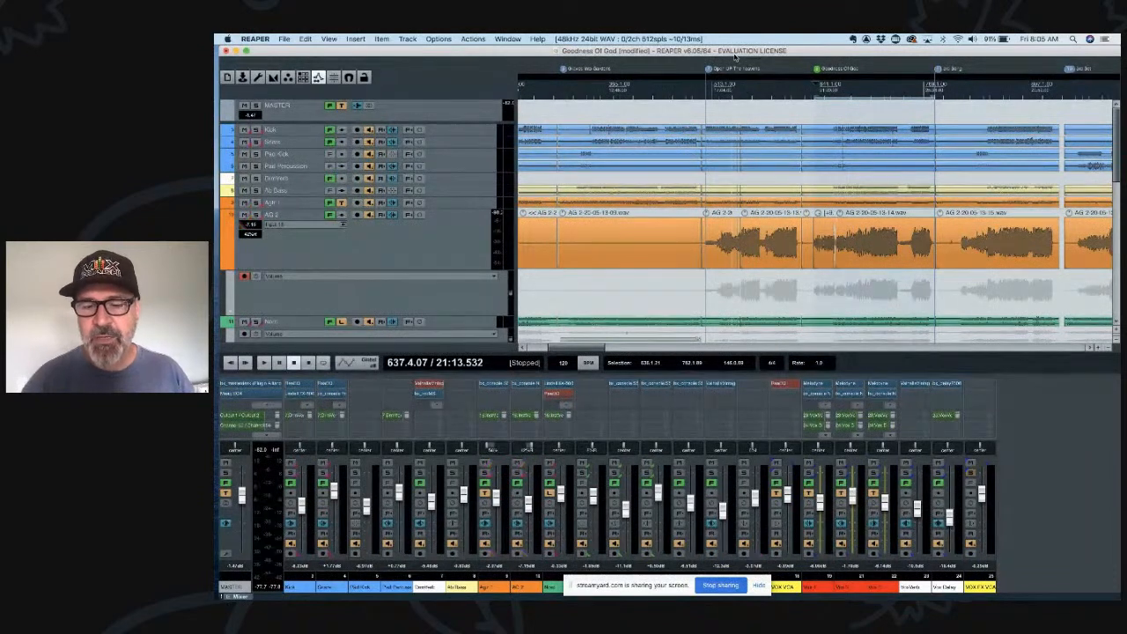
pyautogui.press('-')
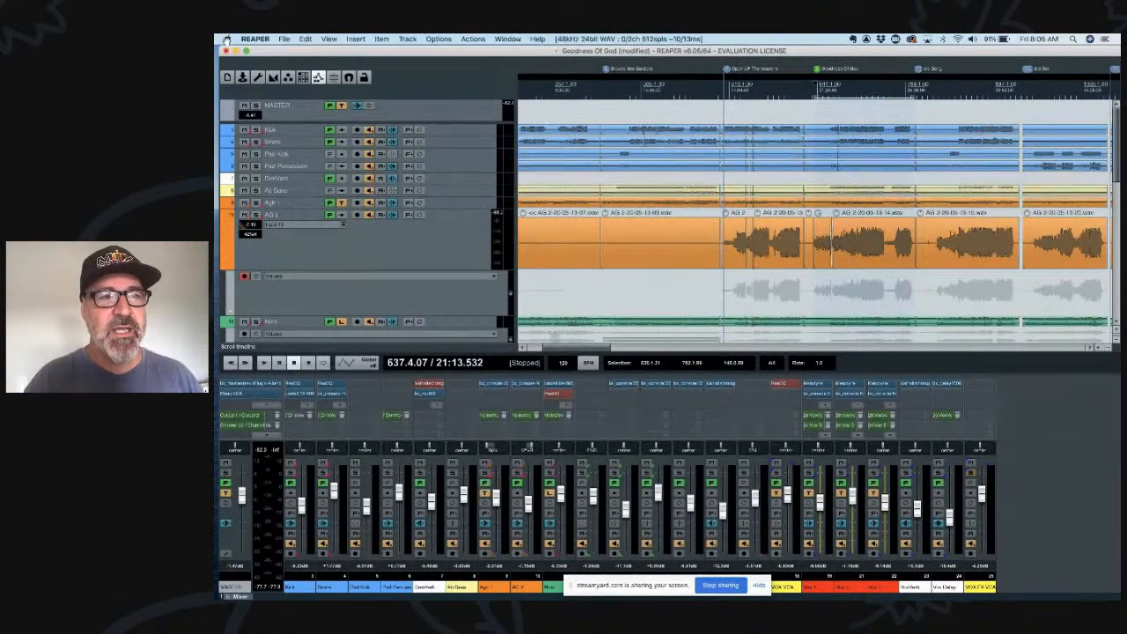
# Switch to System Preferences and display the App Shortcuts in the keyboard settings.
pyautogui.click(228, 40)
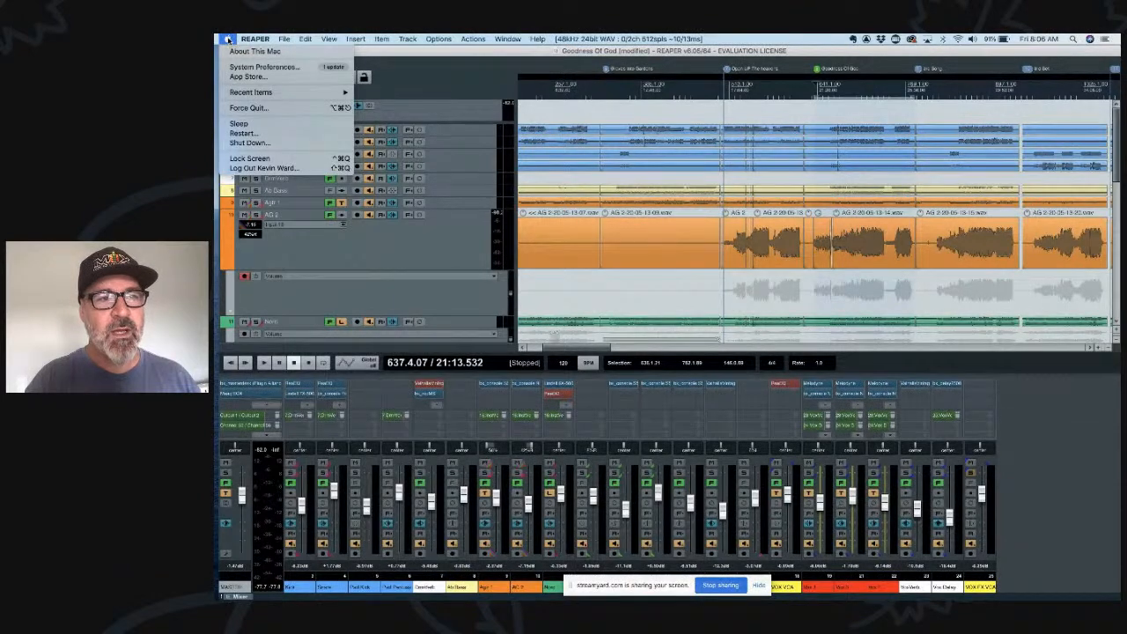
pyautogui.click(252, 68)
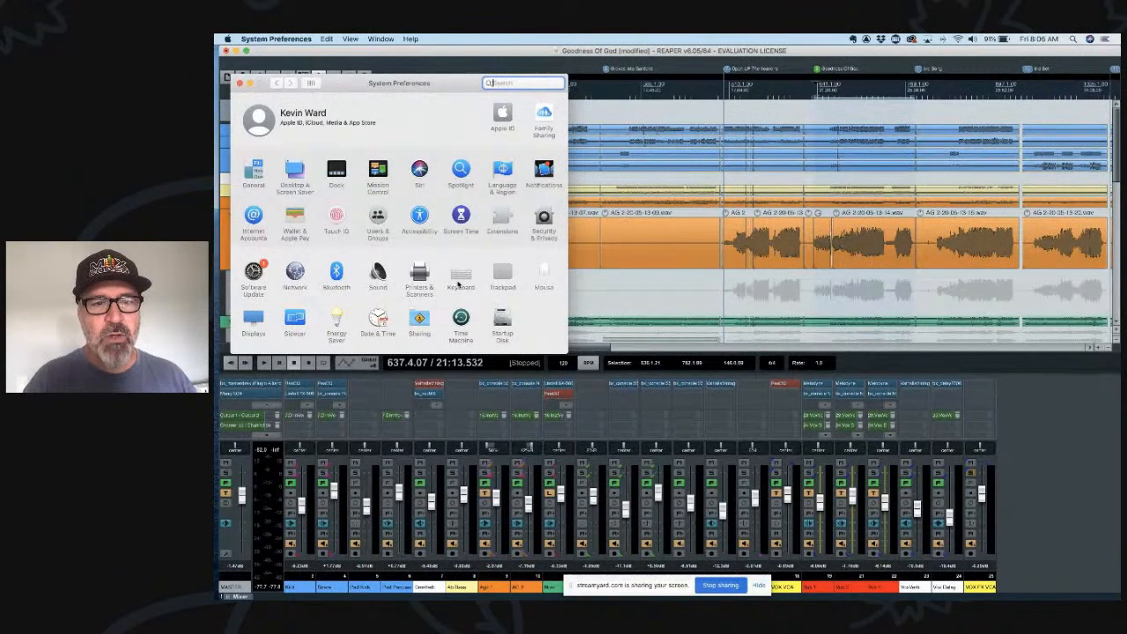
pyautogui.click(459, 282)
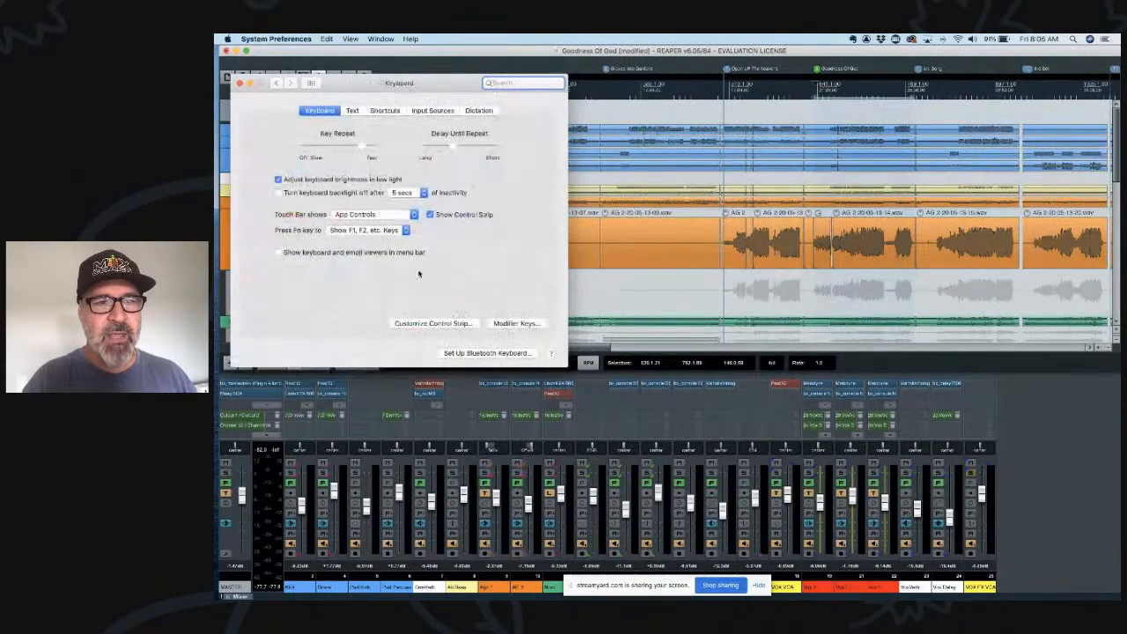
pyautogui.click(384, 110)
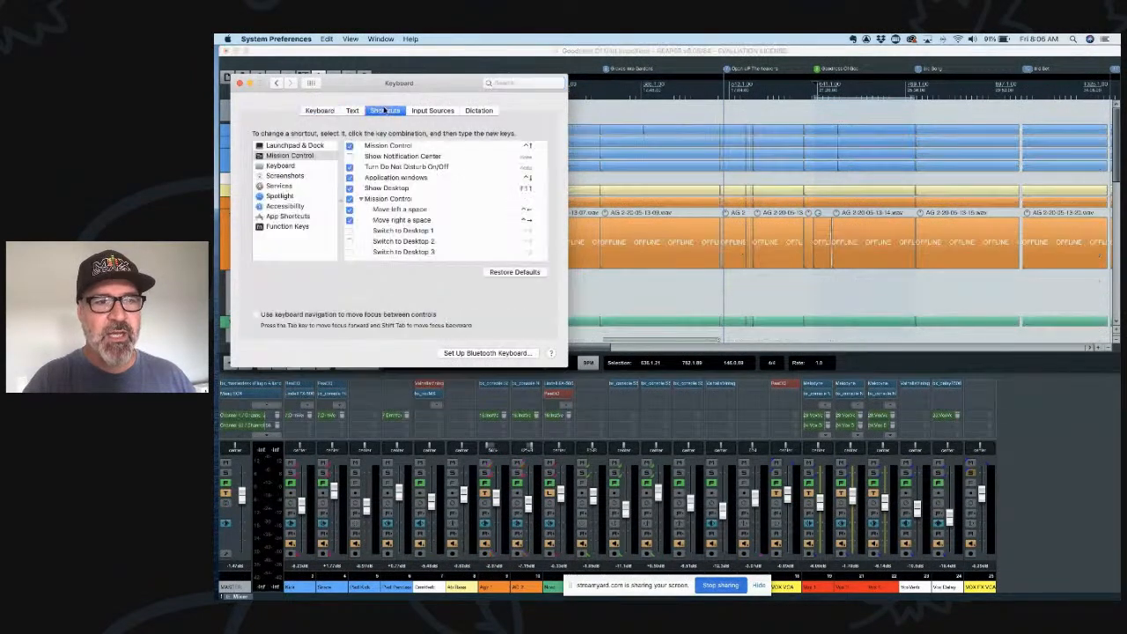
pyautogui.click(293, 217)
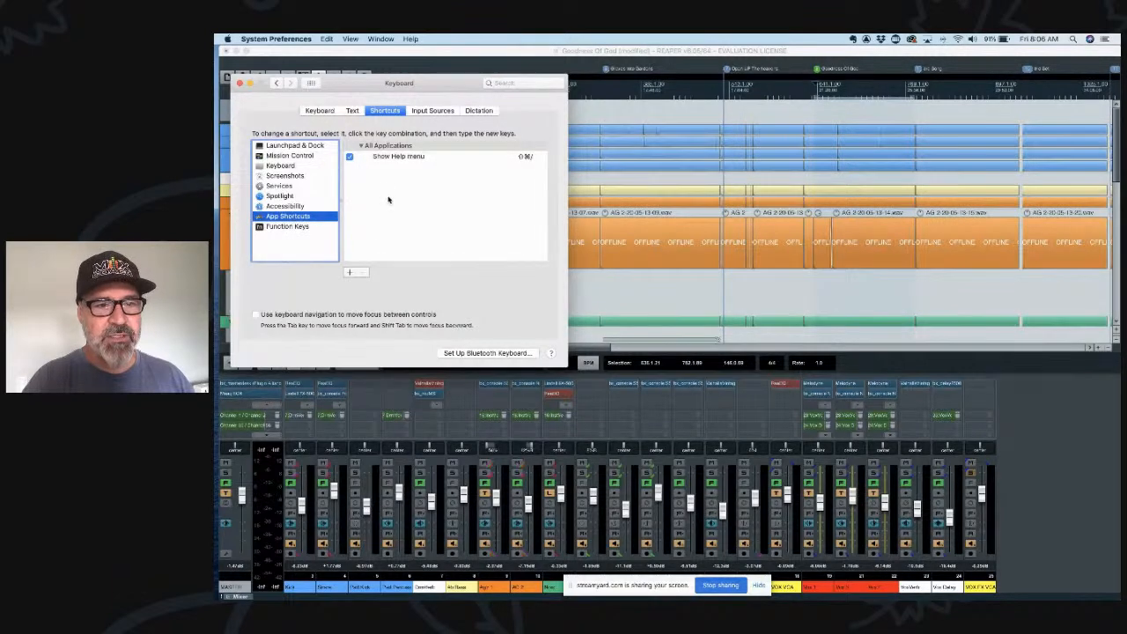
# Review the applications available for a new app shortcut, cancel the new entry and close System Preferences.
pyautogui.click(349, 272)
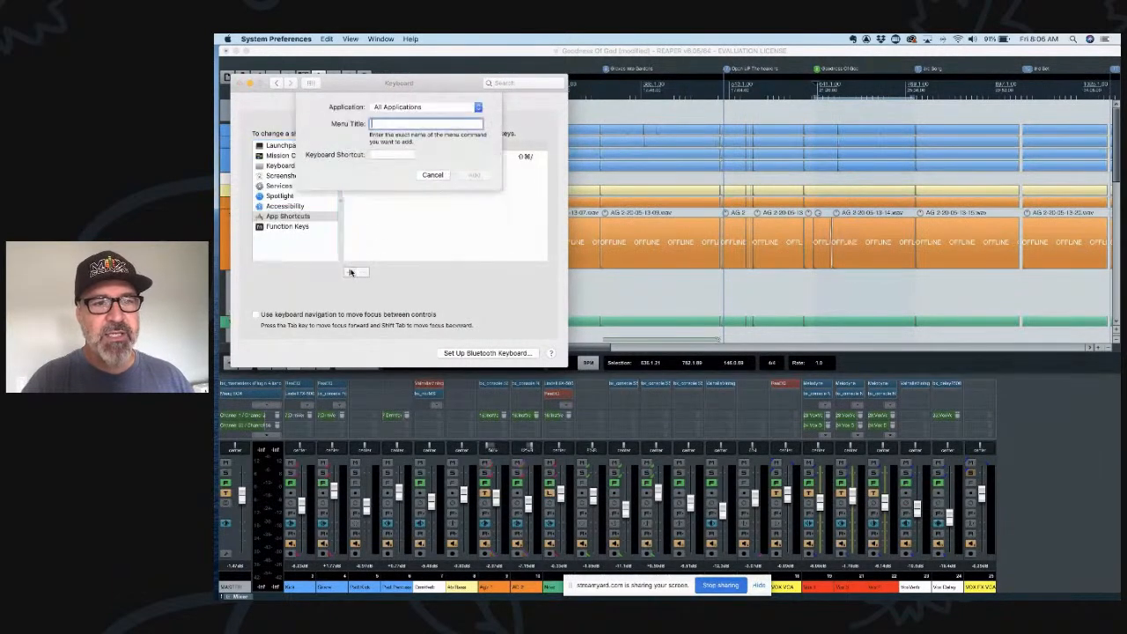
pyautogui.click(409, 107)
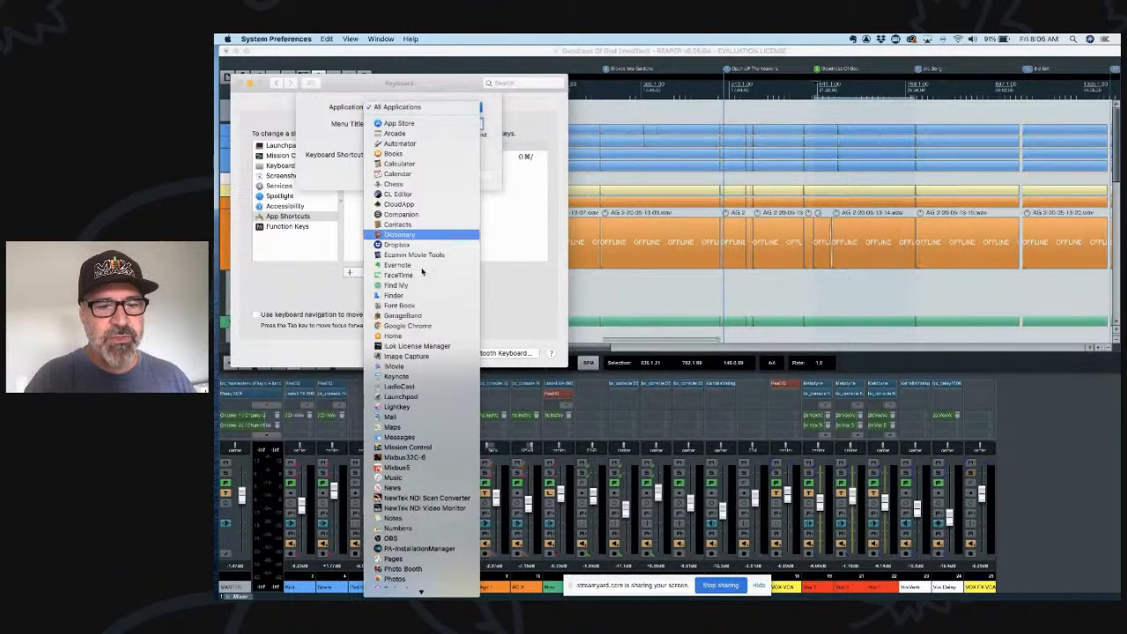
pyautogui.click(486, 280)
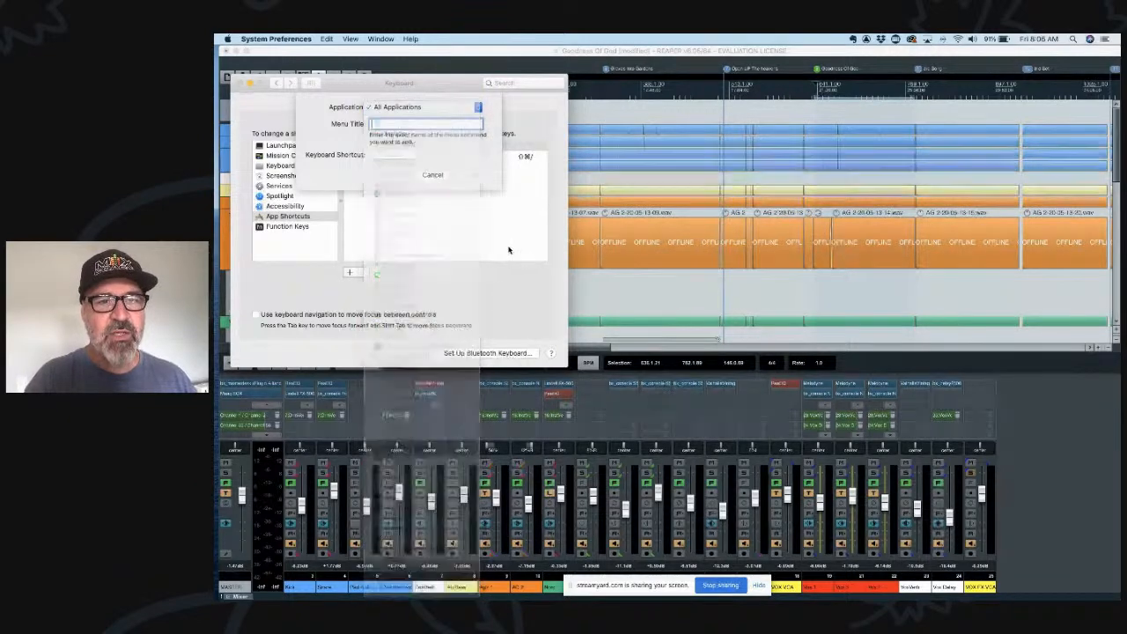
pyautogui.click(432, 175)
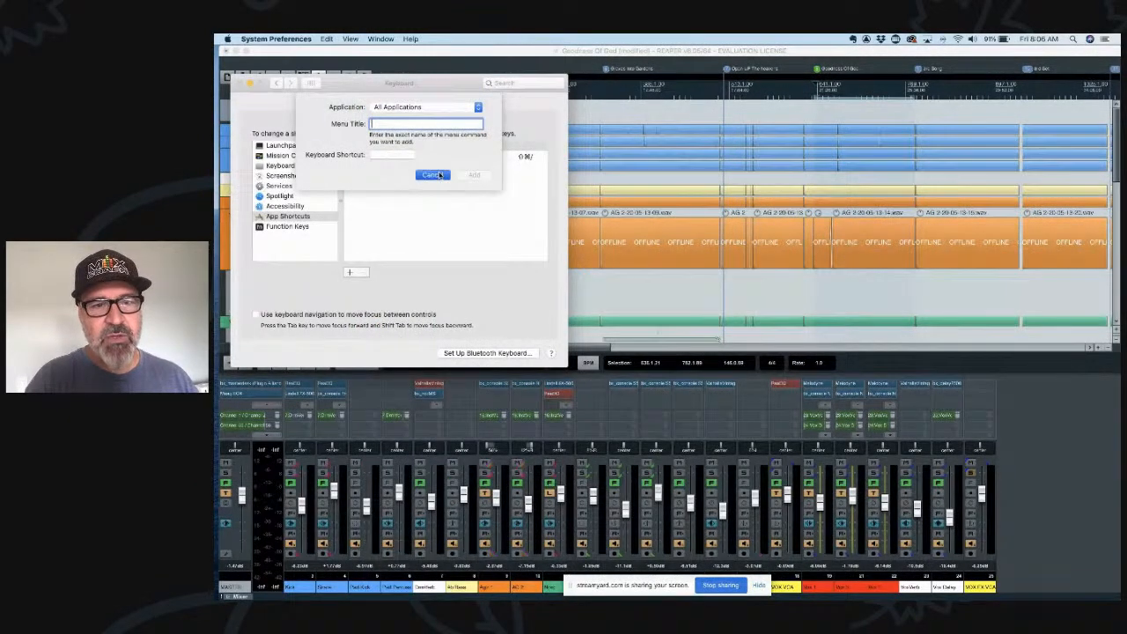
pyautogui.click(239, 82)
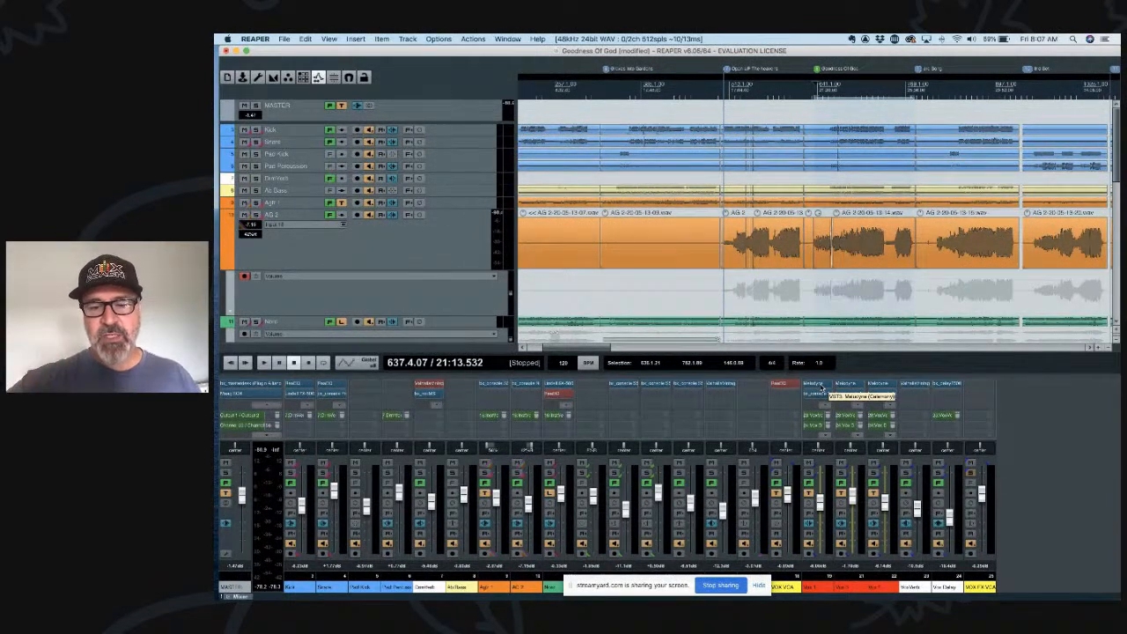
# Show the items of all songs across the whole project timeline.
pyautogui.press('-')
pyautogui.press('-')
pyautogui.press('-')
pyautogui.press('-')
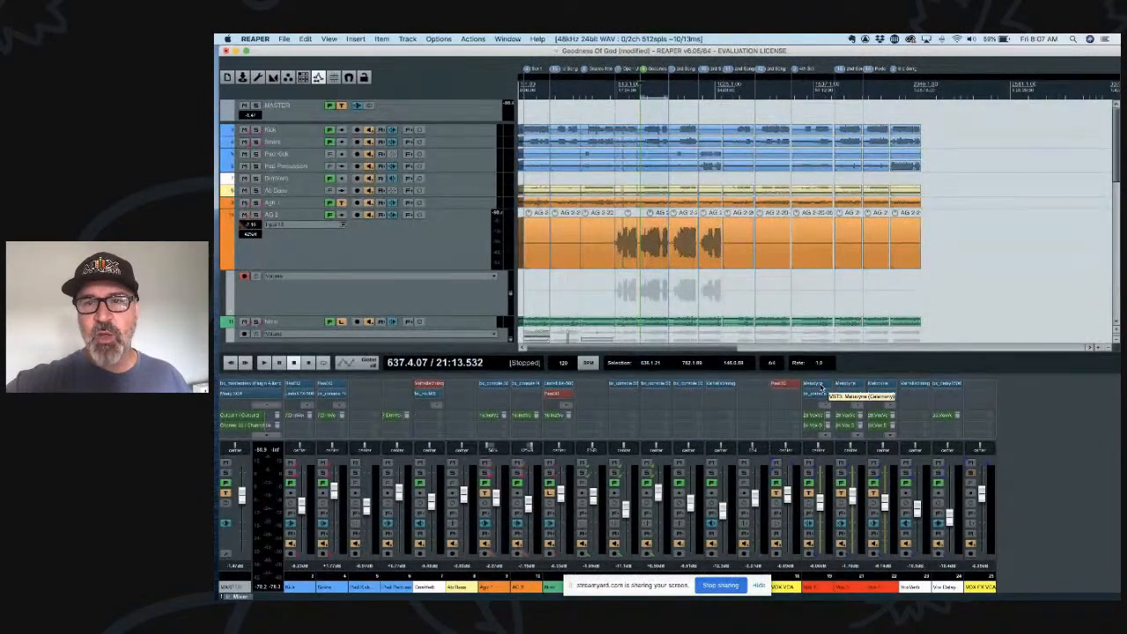
pyautogui.press('=')
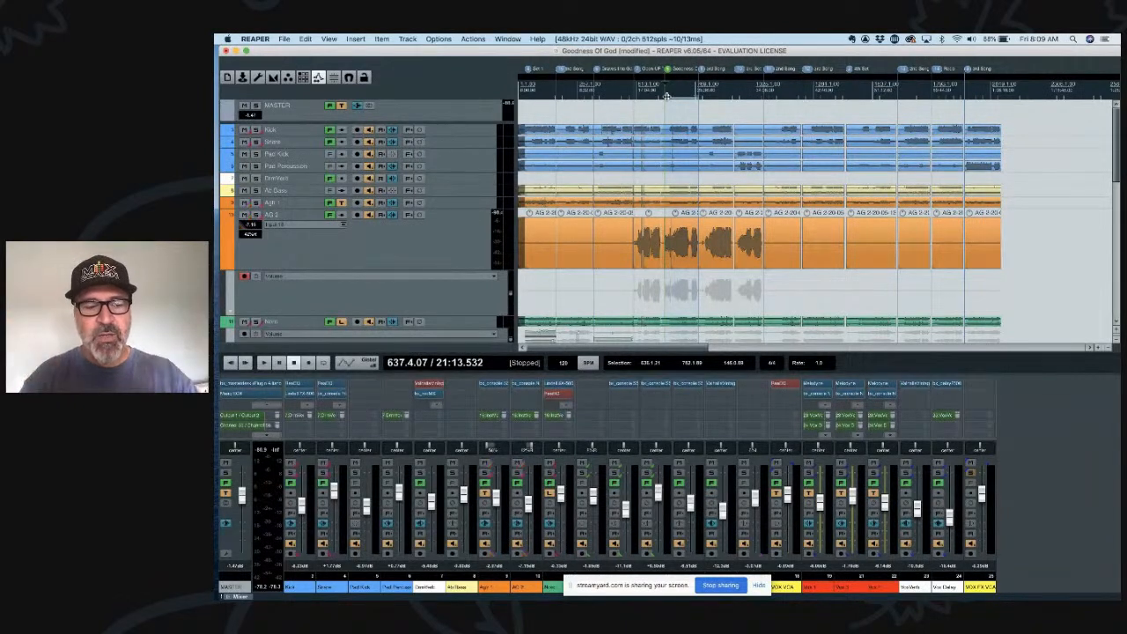
pyautogui.press('super+alt+r')
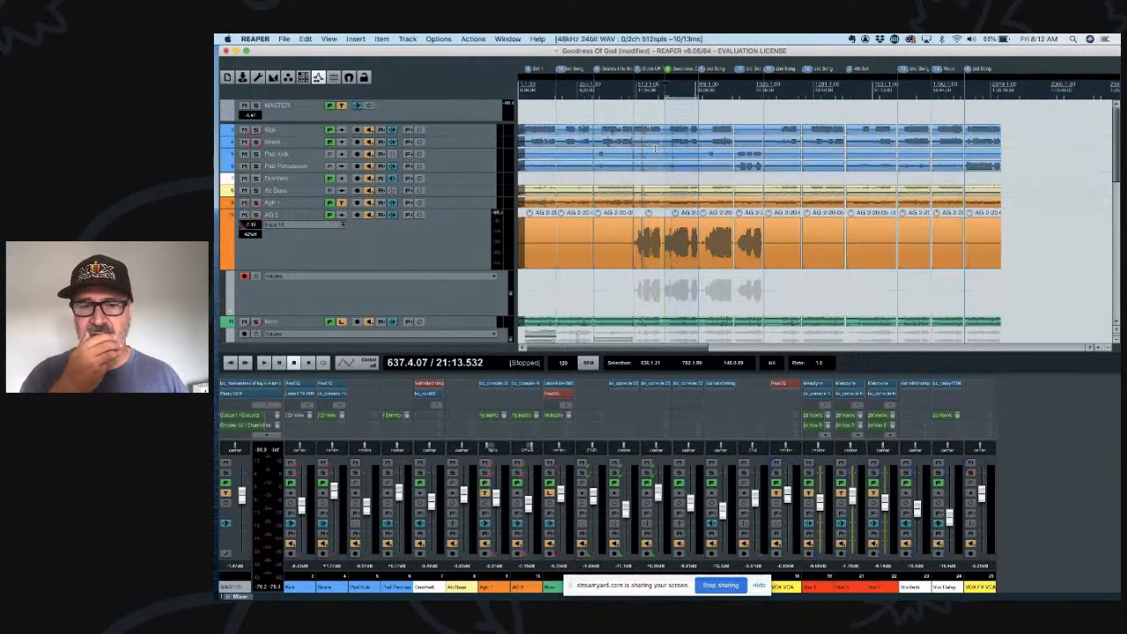
# Bring the Vox tracks' volume automation around the Goodness Of God marker into view.
pyautogui.scroll(5, 698, 147)
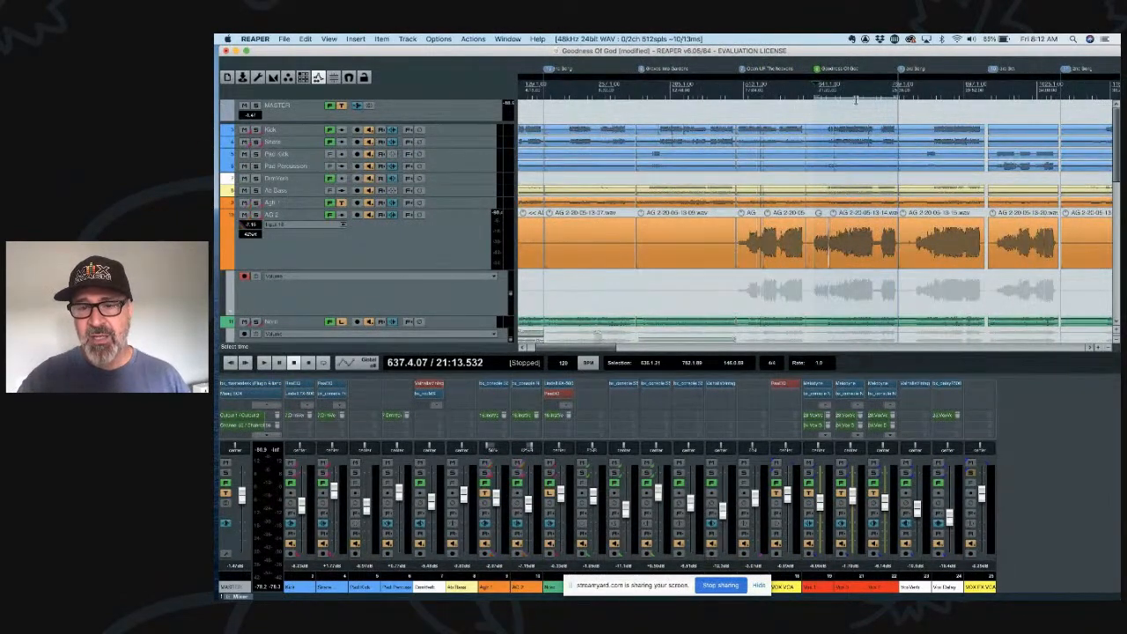
pyautogui.scroll(-1, 863, 235)
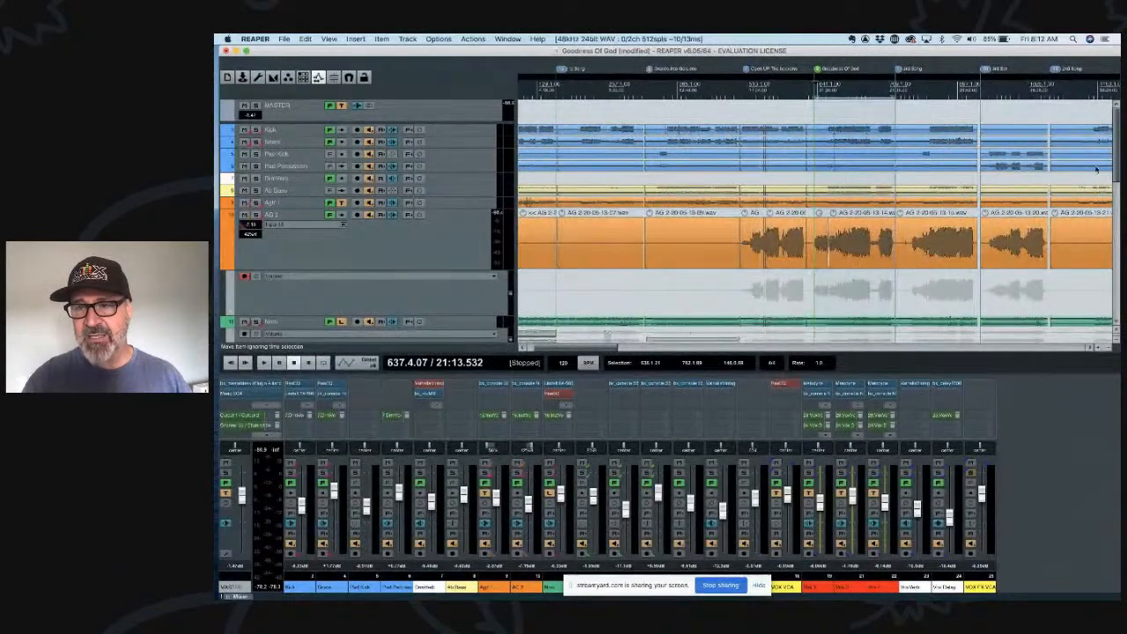
pyautogui.moveTo(1115, 172); pyautogui.dragTo(1114, 284)
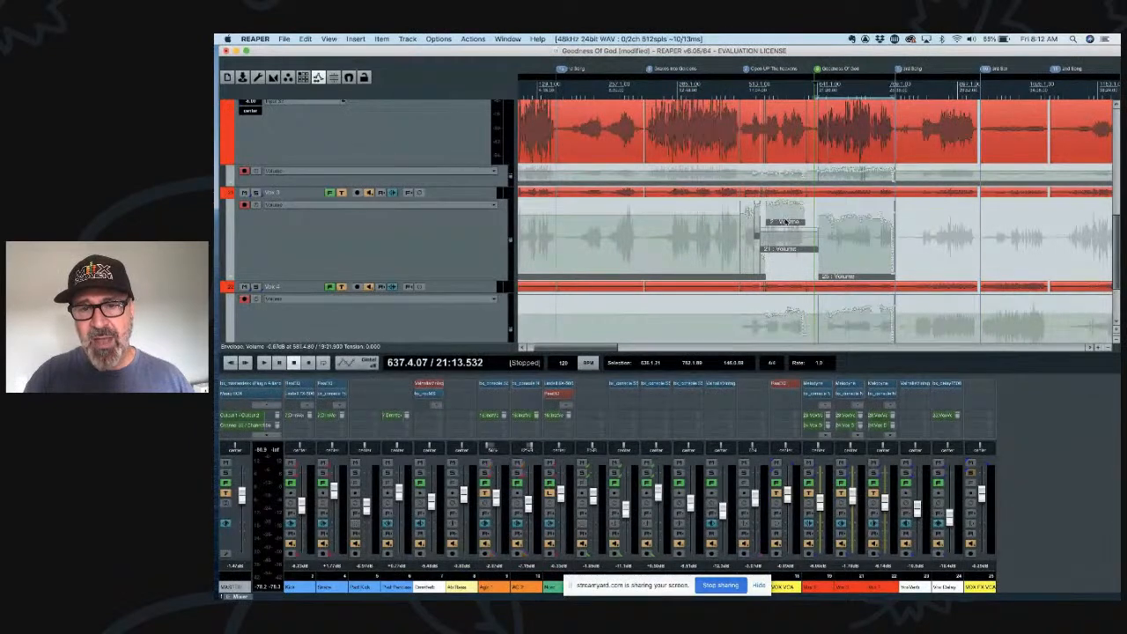
# Glue the overlapping automation items before the Goodness Of God marker in Vox 3's volume envelope and trim the end of the following automation item.
pyautogui.click(786, 227)
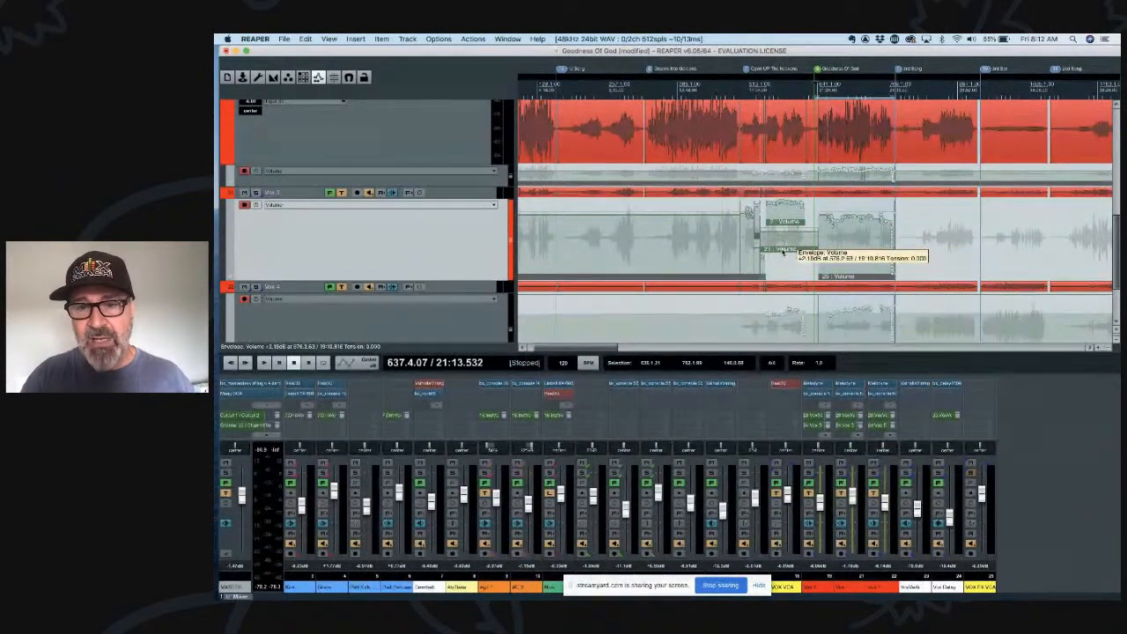
pyautogui.rightClick(782, 251)
pyautogui.click(806, 370)
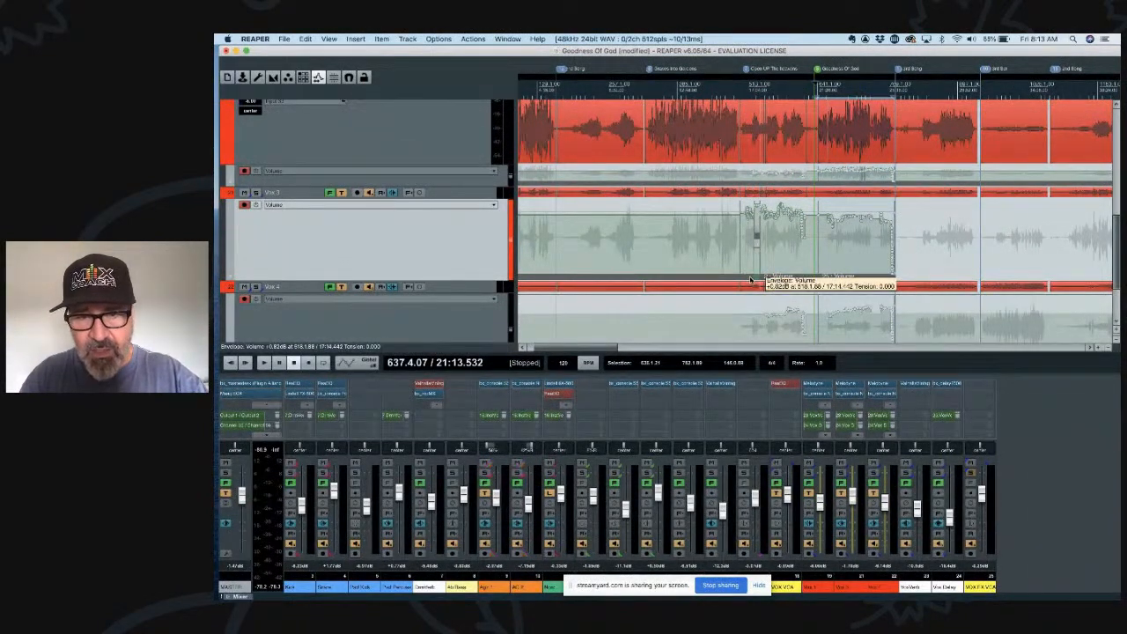
pyautogui.rightClick(773, 281)
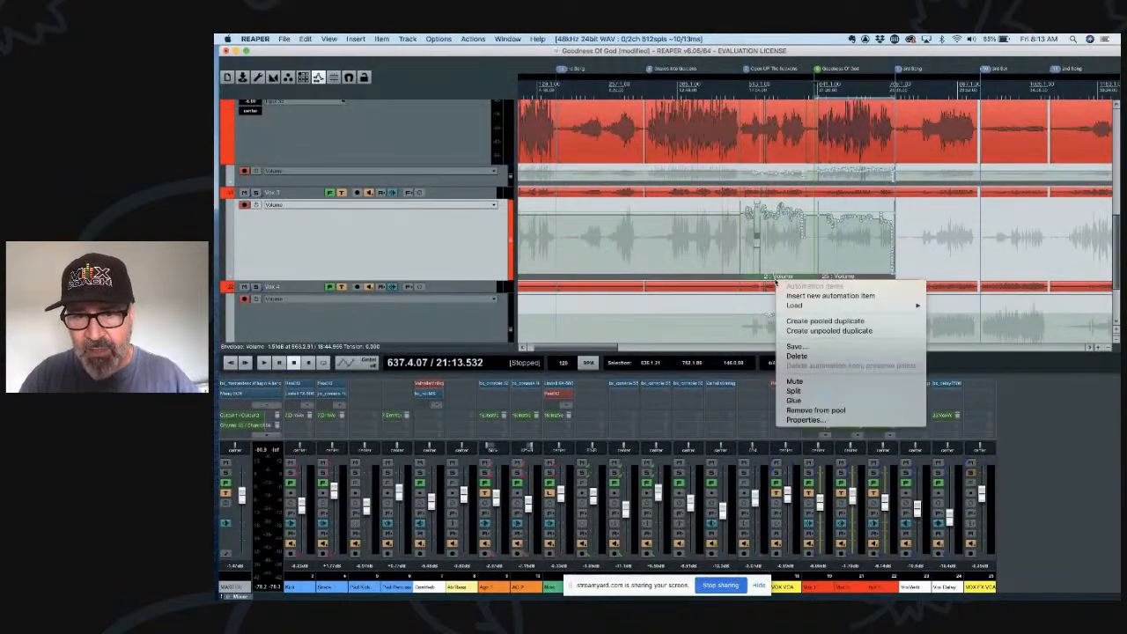
pyautogui.click(801, 407)
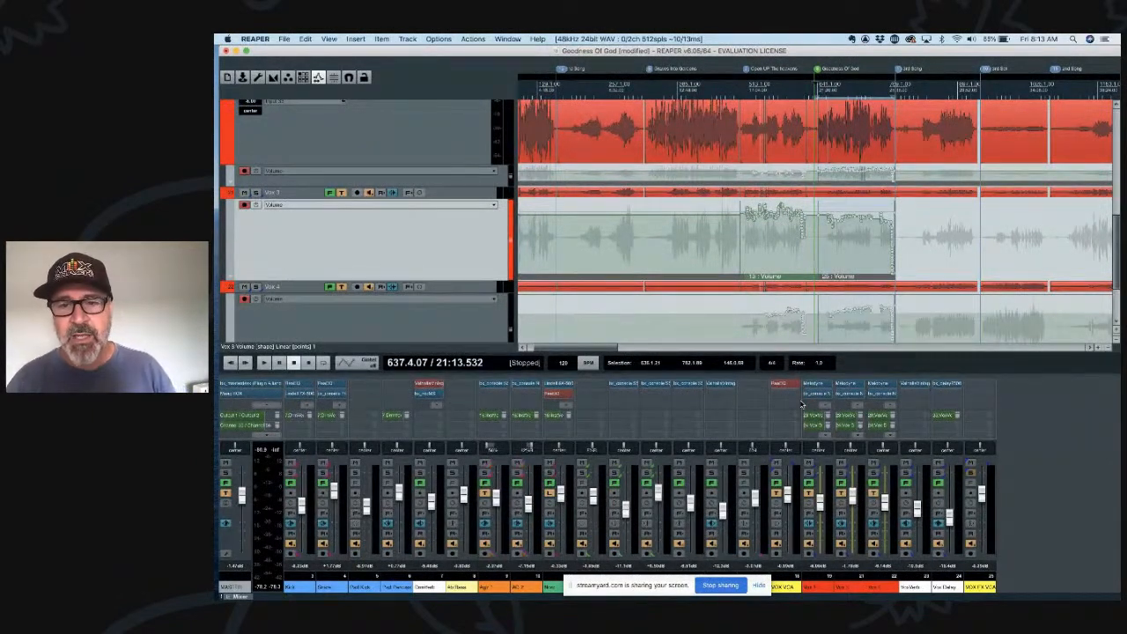
pyautogui.moveTo(894, 245)
pyautogui.mouseDown()
pyautogui.moveTo(843, 250)
pyautogui.moveTo(950, 249)
pyautogui.moveTo(890, 246)
pyautogui.mouseUp()
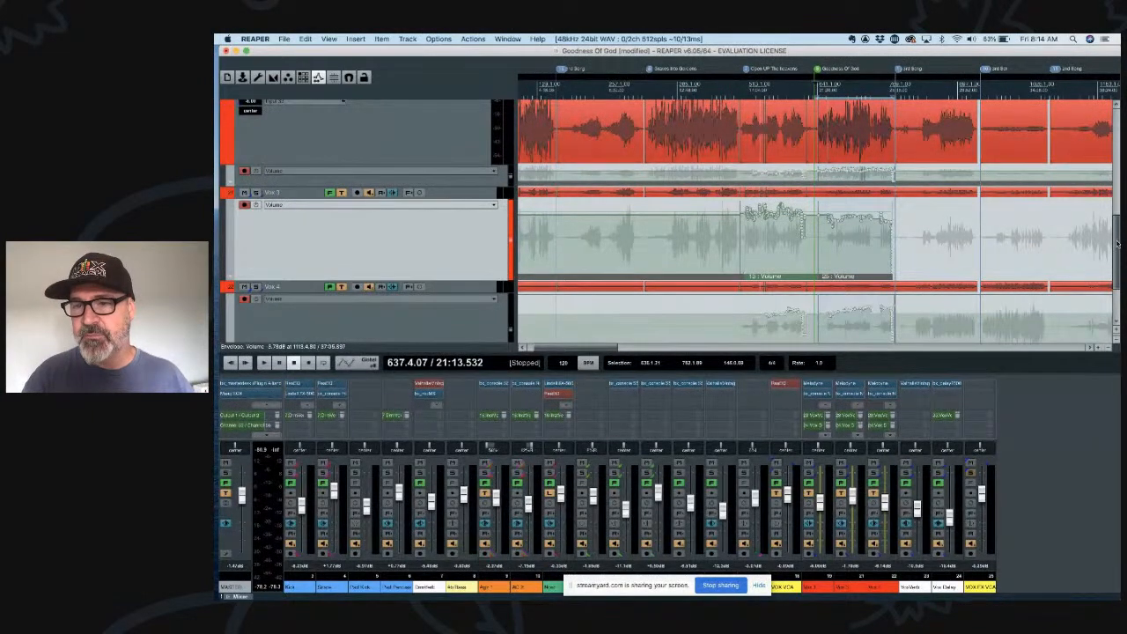
# Show the master track's volume envelope around the Goodness Of God marker.
pyautogui.scroll(5, 889, 246)
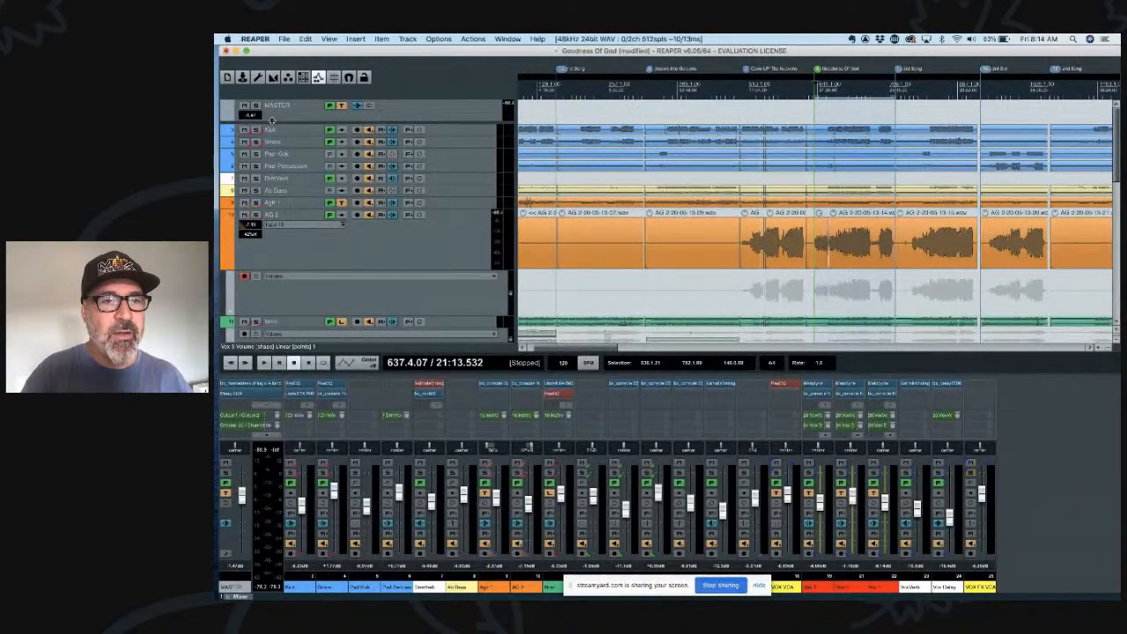
pyautogui.click(340, 106)
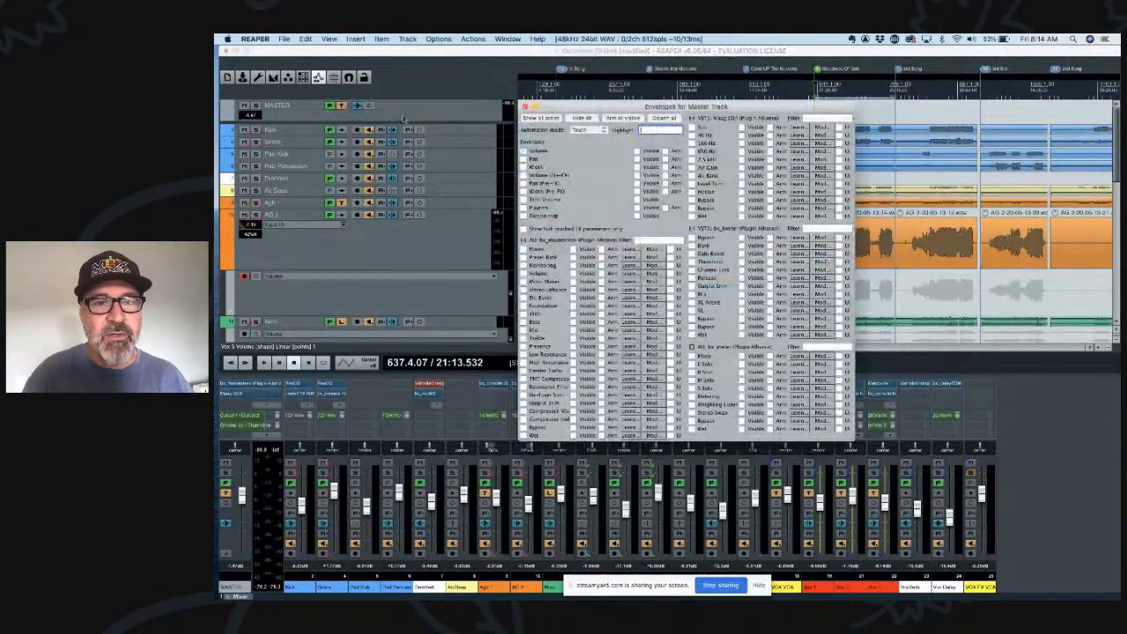
pyautogui.click(637, 151)
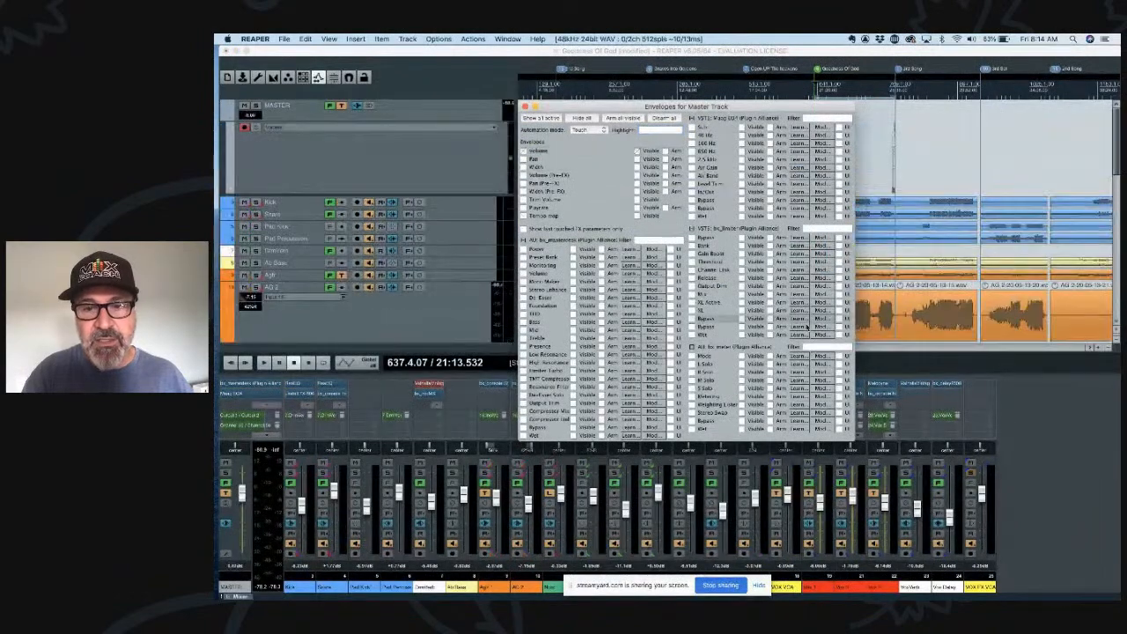
pyautogui.click(525, 107)
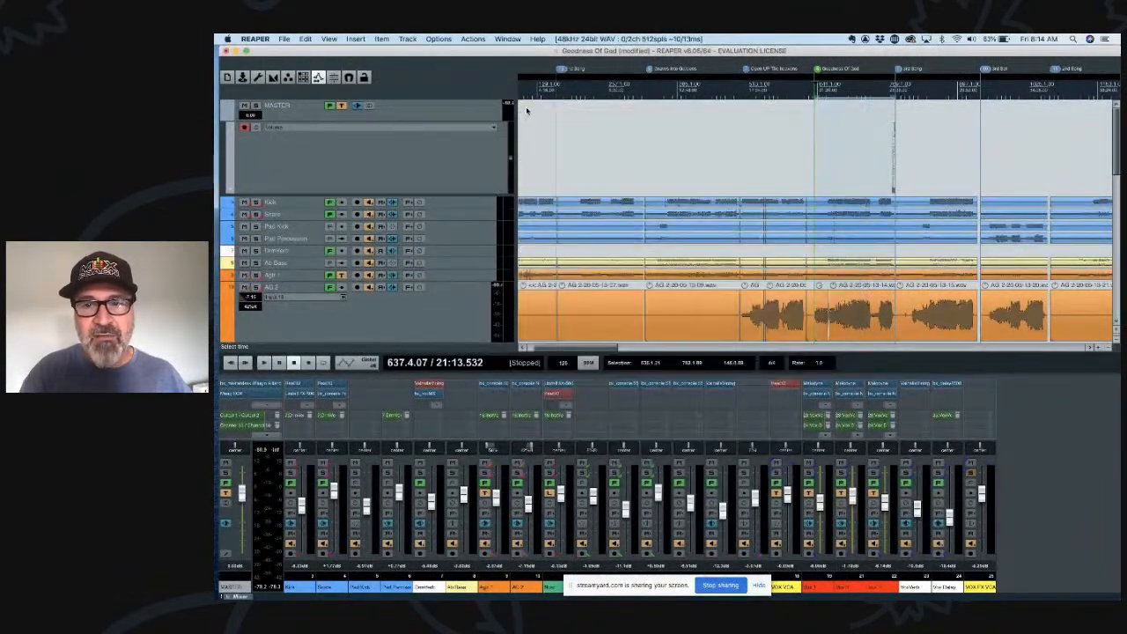
pyautogui.scroll(2, 881, 147)
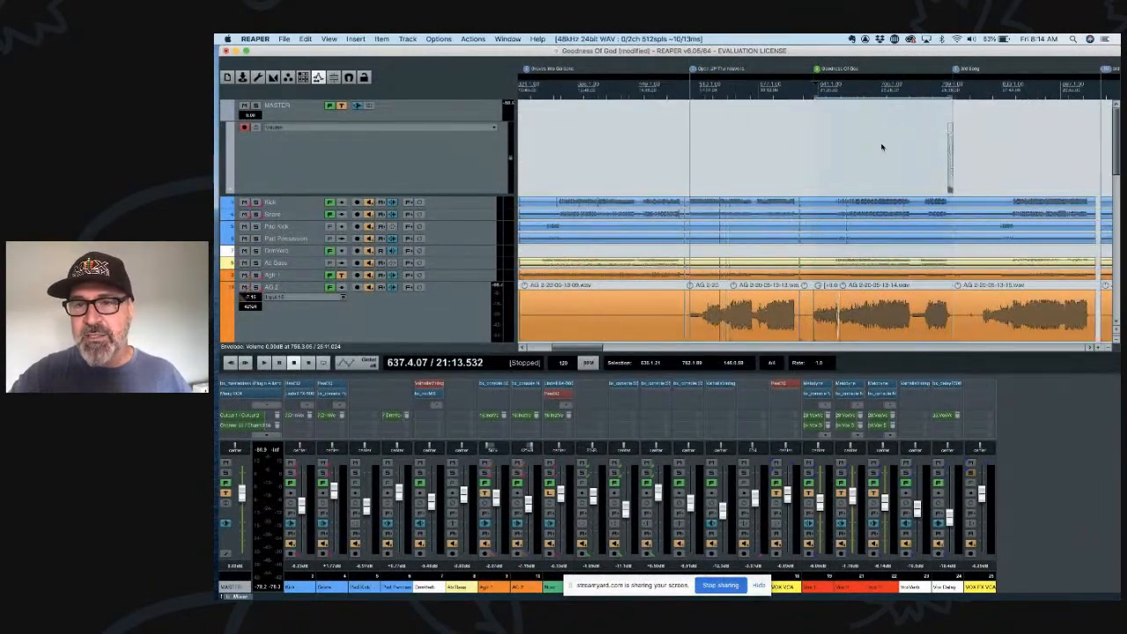
pyautogui.scroll(2, 936, 147)
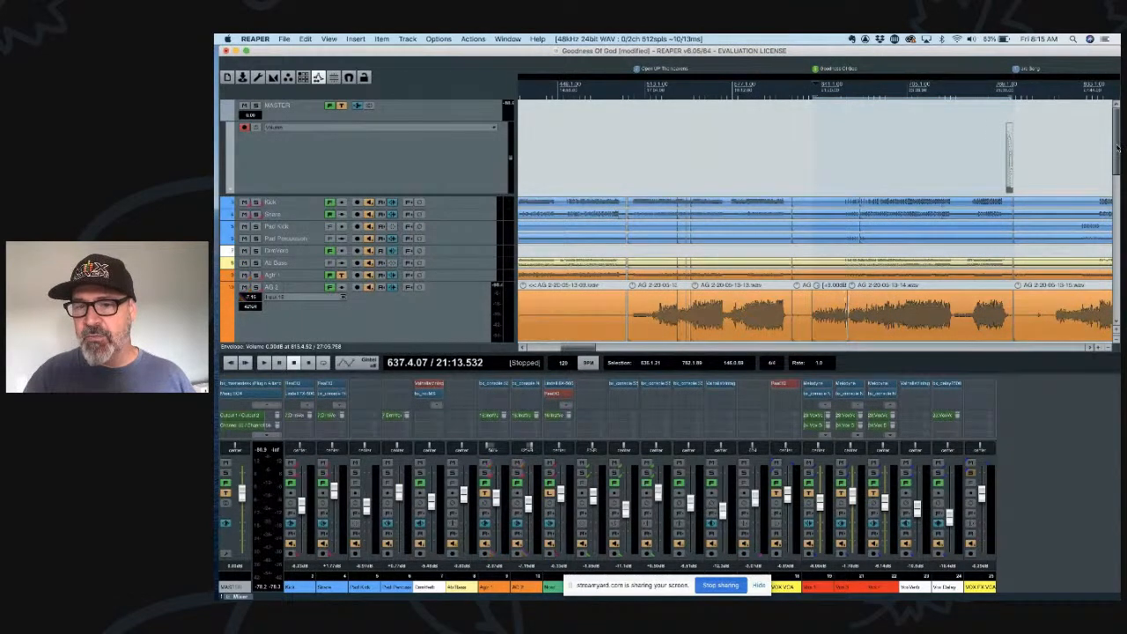
# Try to move the +9.00 dB item on the AG 2 track later in the song, and undo the move.
pyautogui.moveTo(1117, 146); pyautogui.dragTo(1117, 179)
pyautogui.scroll(1, 995, 141)
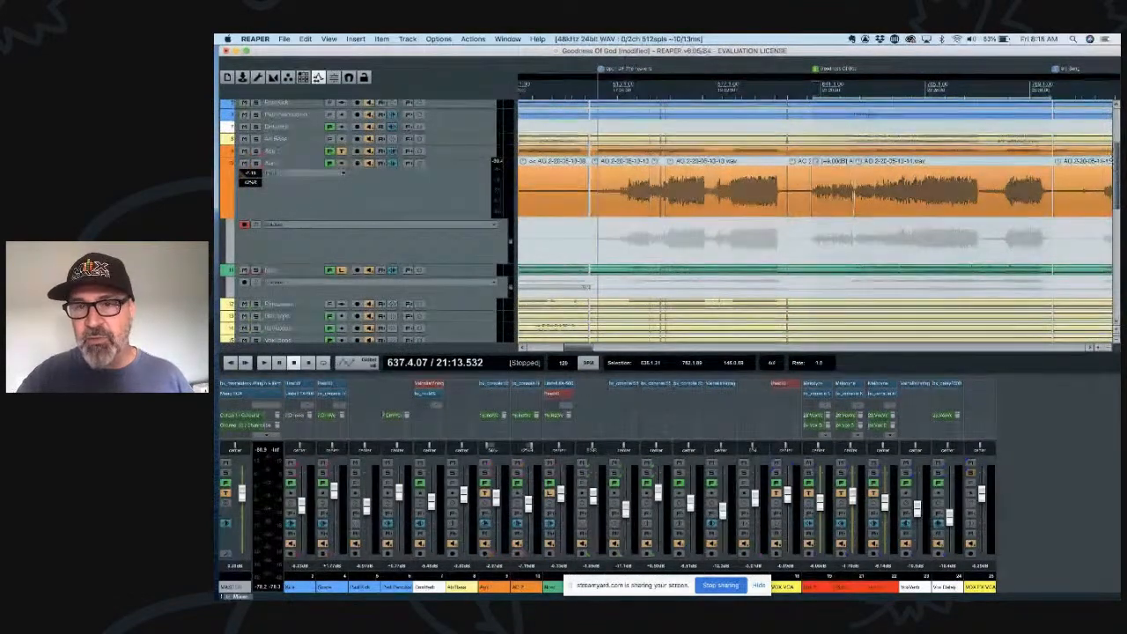
pyautogui.click(861, 86)
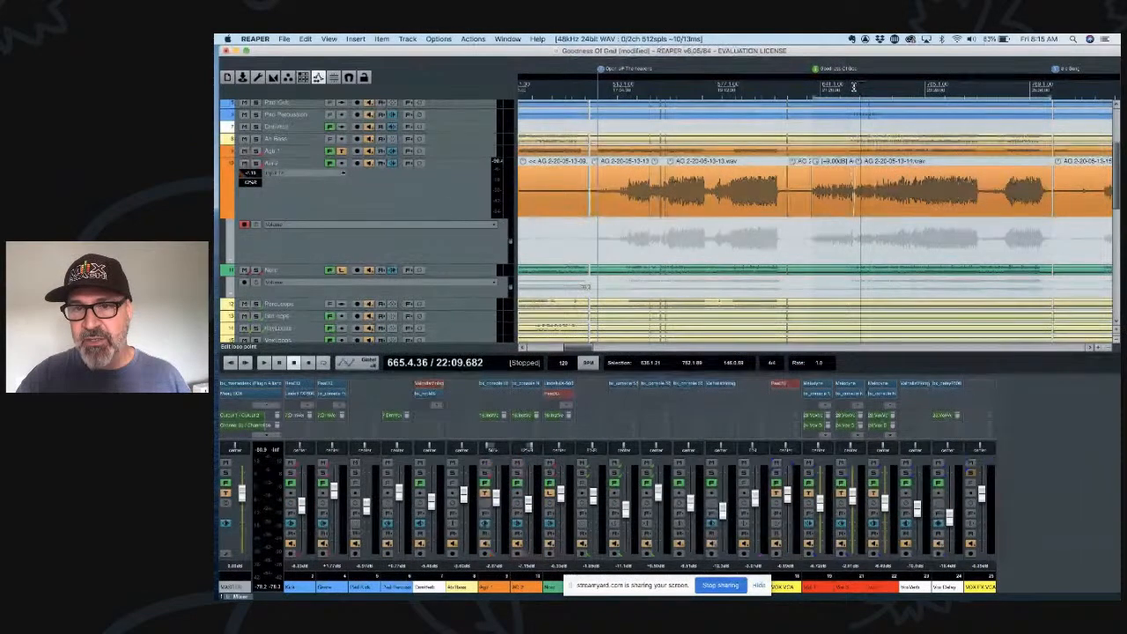
pyautogui.click(853, 87)
pyautogui.scroll(8, 853, 88)
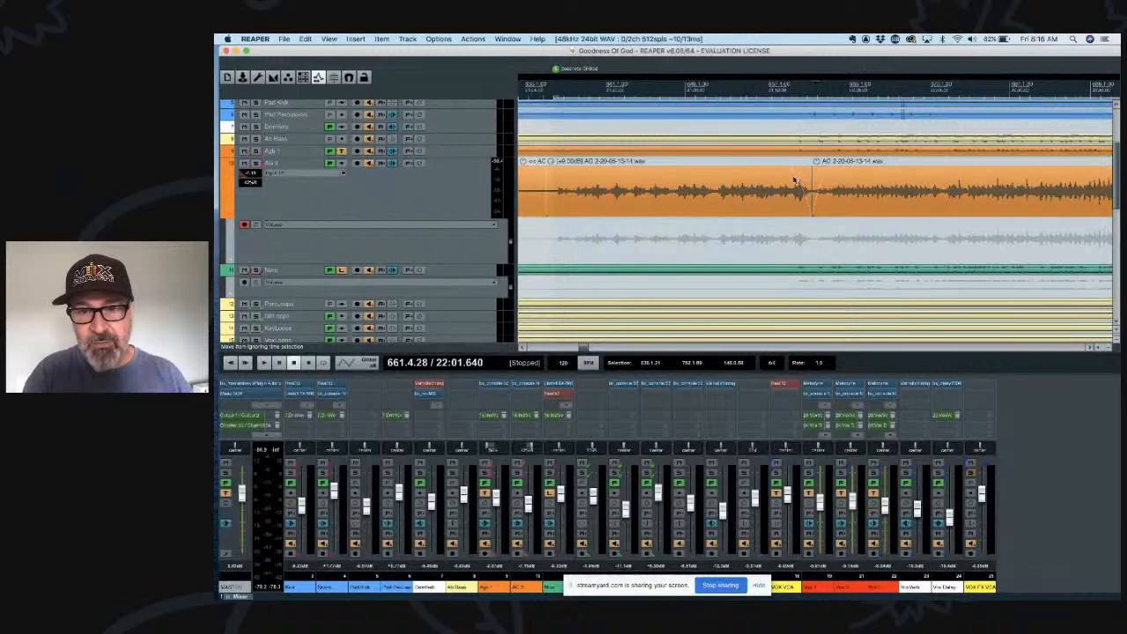
pyautogui.moveTo(753, 183); pyautogui.dragTo(782, 187)
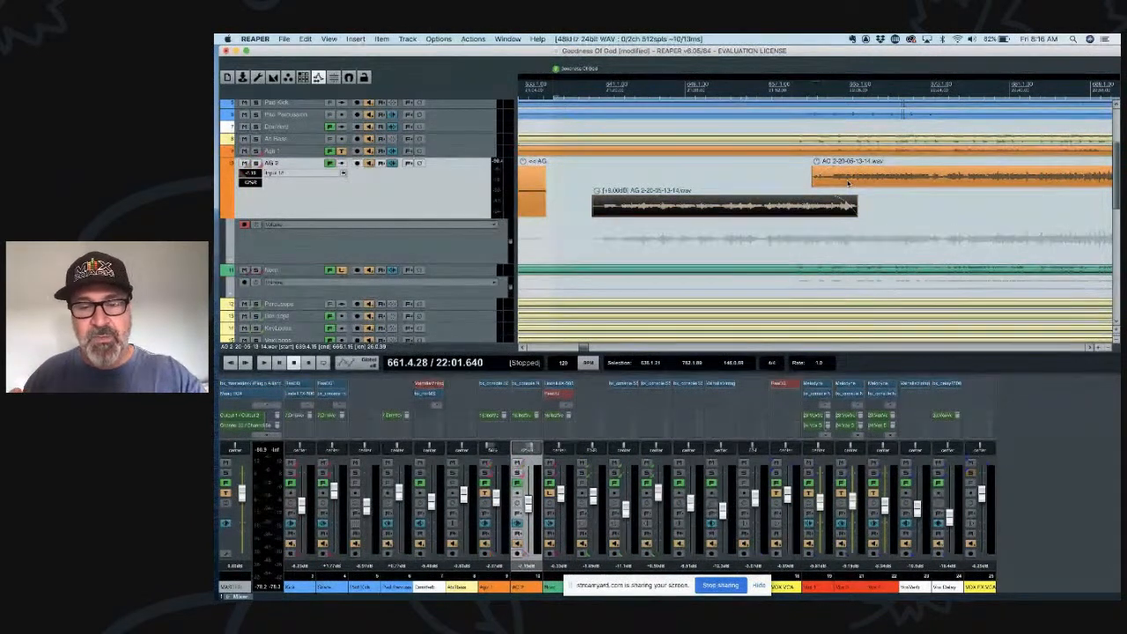
pyautogui.press('super+z')
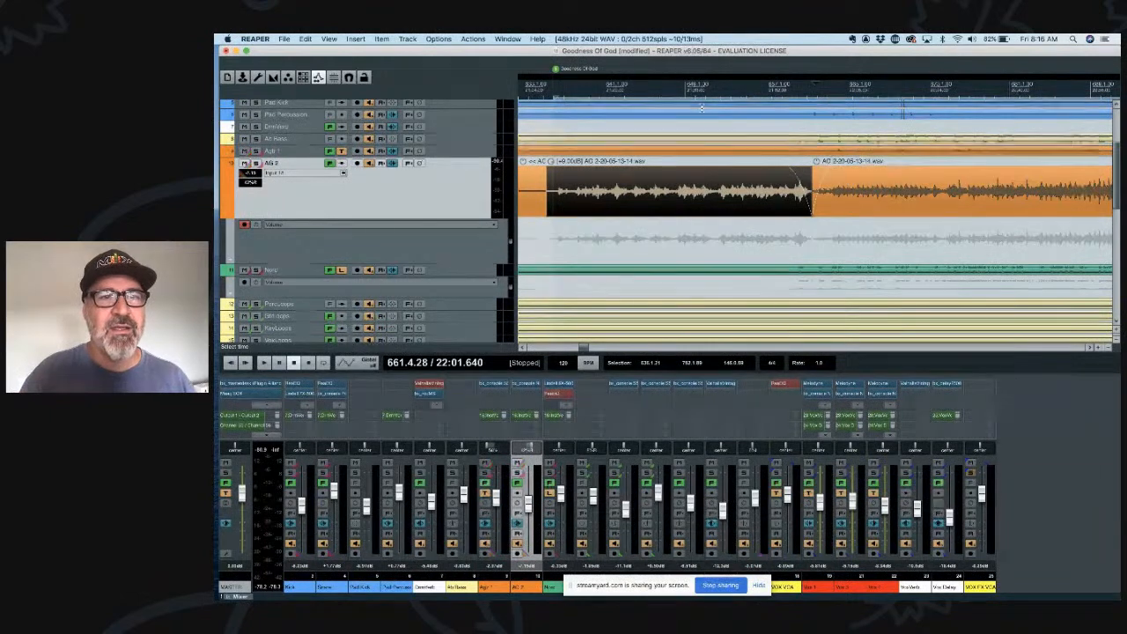
# Switch the main toolbar to the Automation toolbar.
pyautogui.rightClick(395, 78)
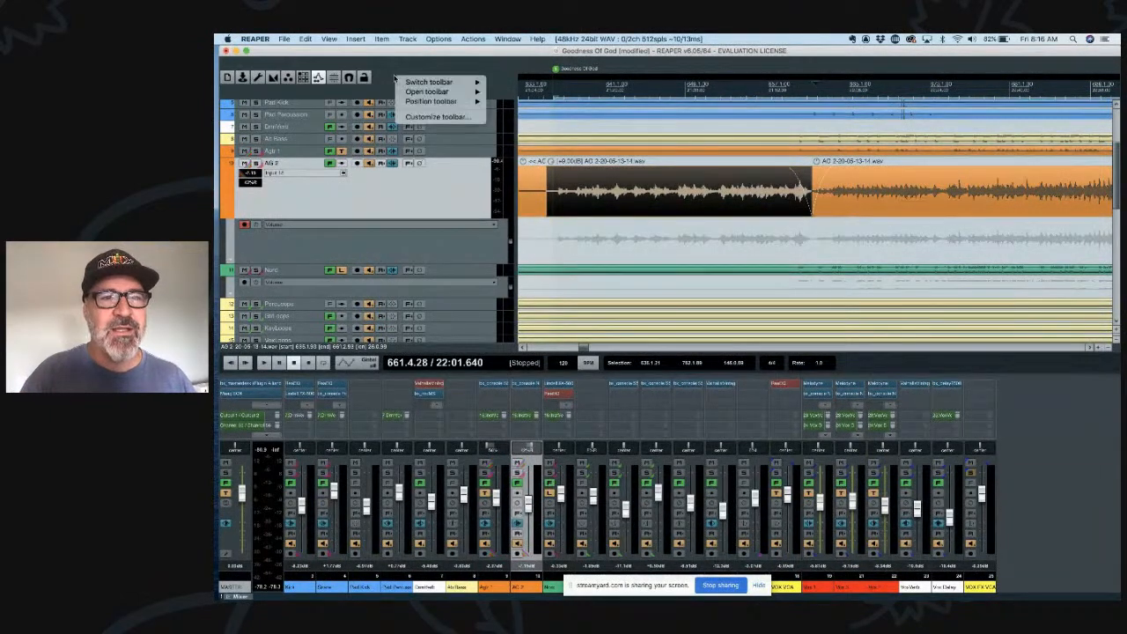
pyautogui.moveTo(404, 84)
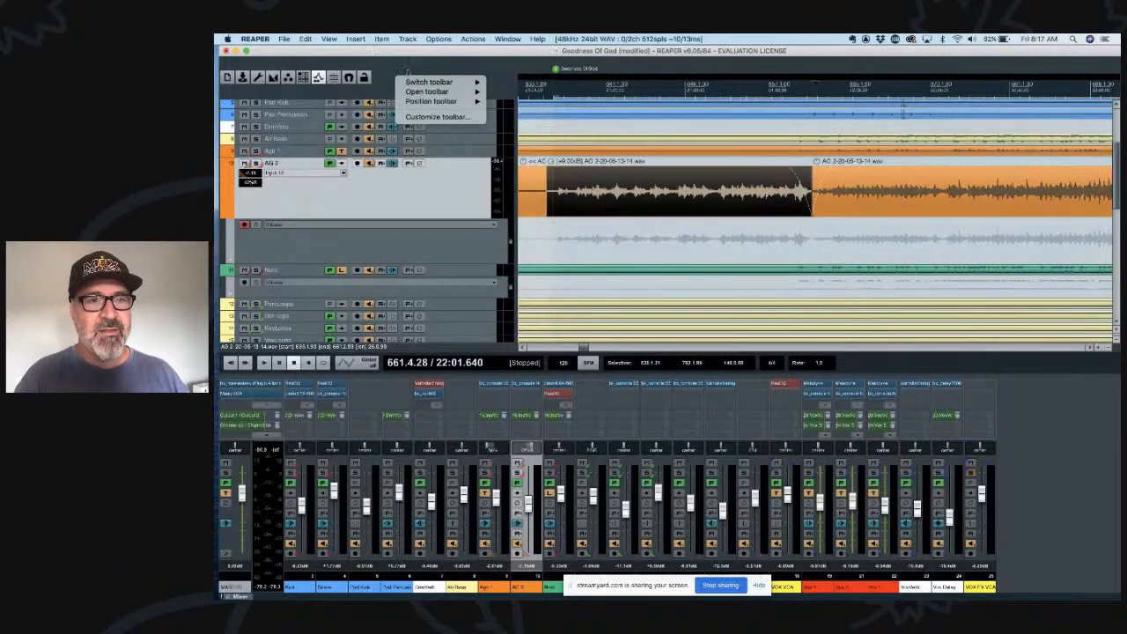
pyautogui.moveTo(458, 82)
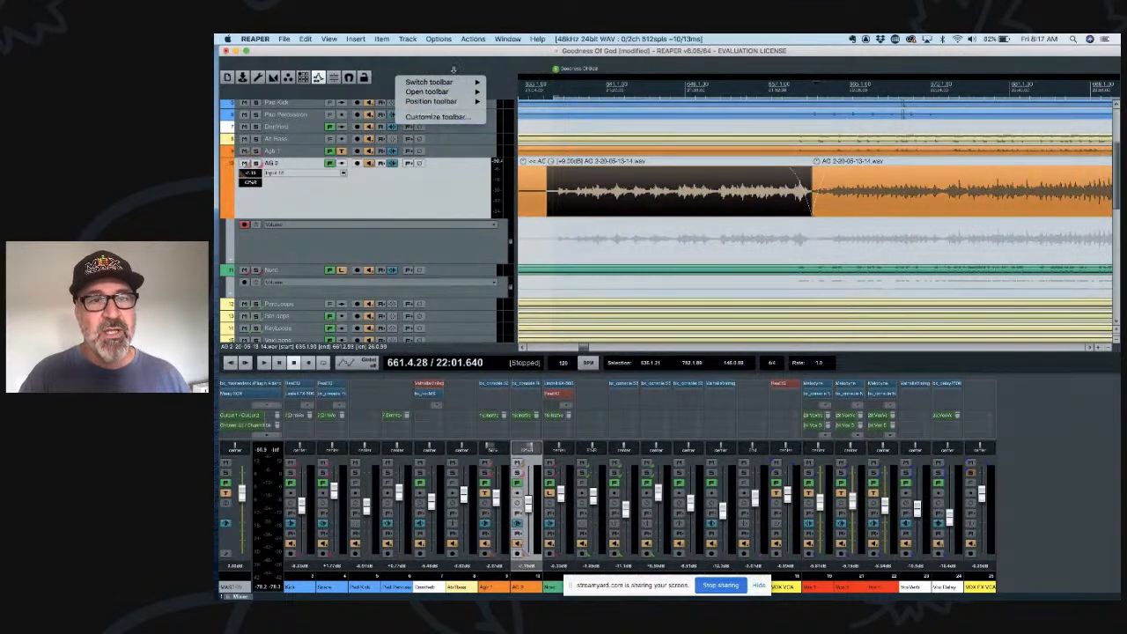
pyautogui.click(516, 92)
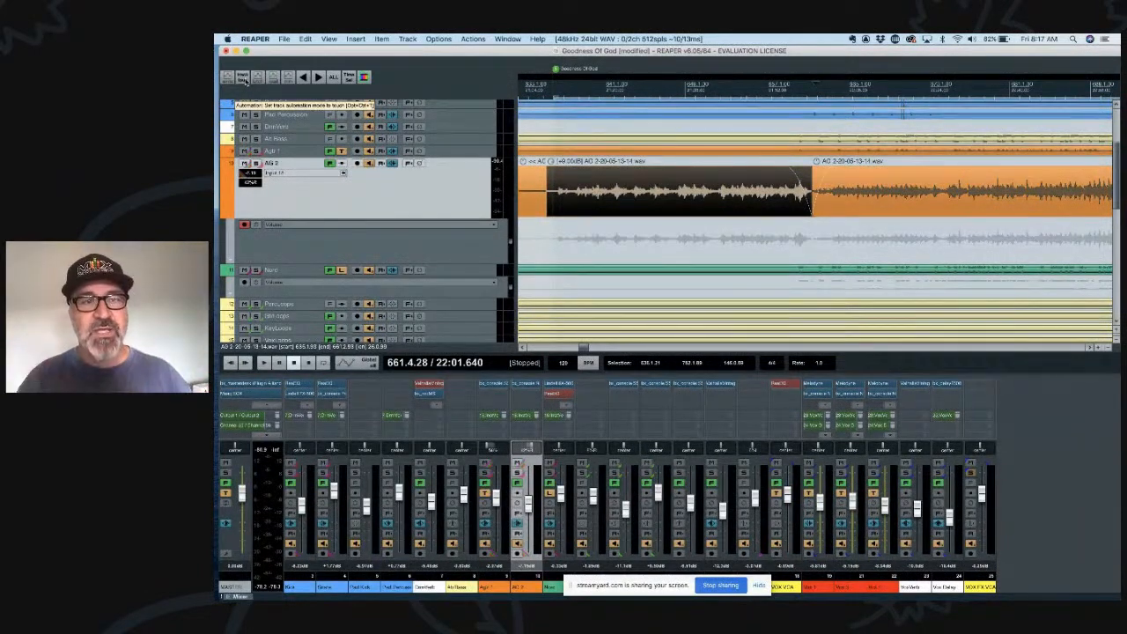
# Make the Automation toolbar floating and place it over the upper edge of the arrange view, beside the restored main toolbar.
pyautogui.rightClick(395, 76)
pyautogui.moveTo(404, 90)
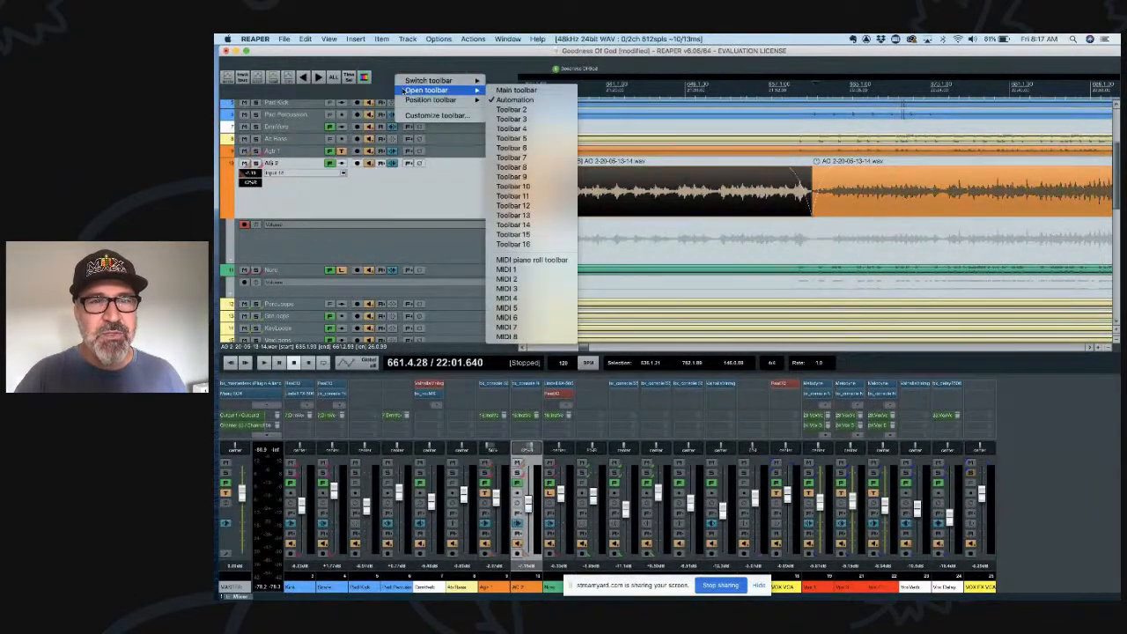
pyautogui.moveTo(436, 99)
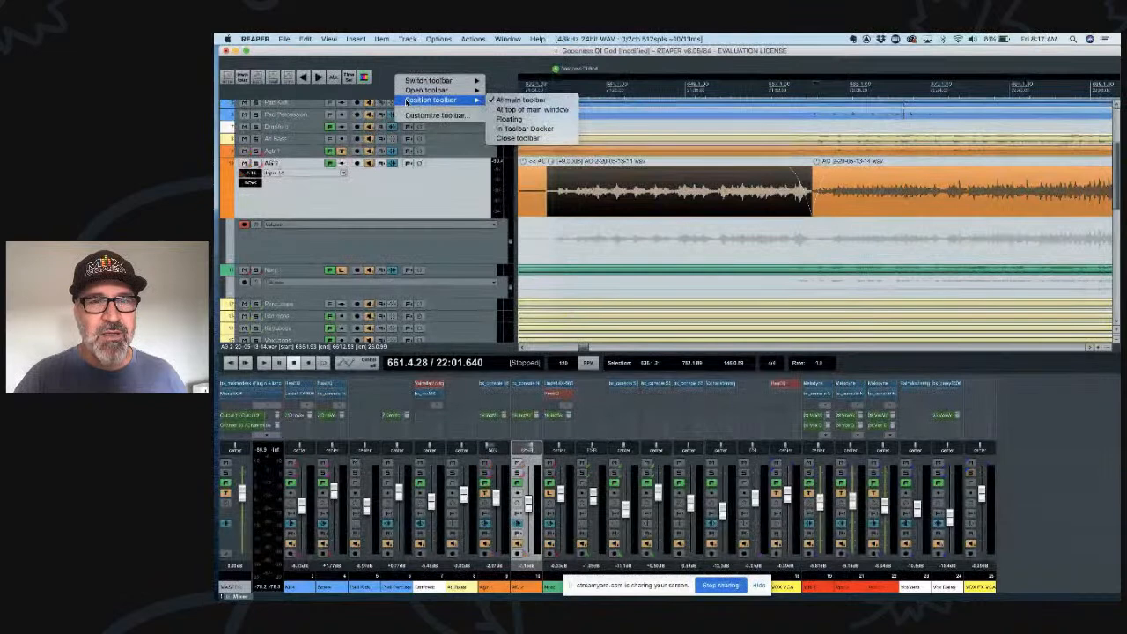
pyautogui.click(509, 119)
pyautogui.moveTo(1069, 54); pyautogui.dragTo(472, 72)
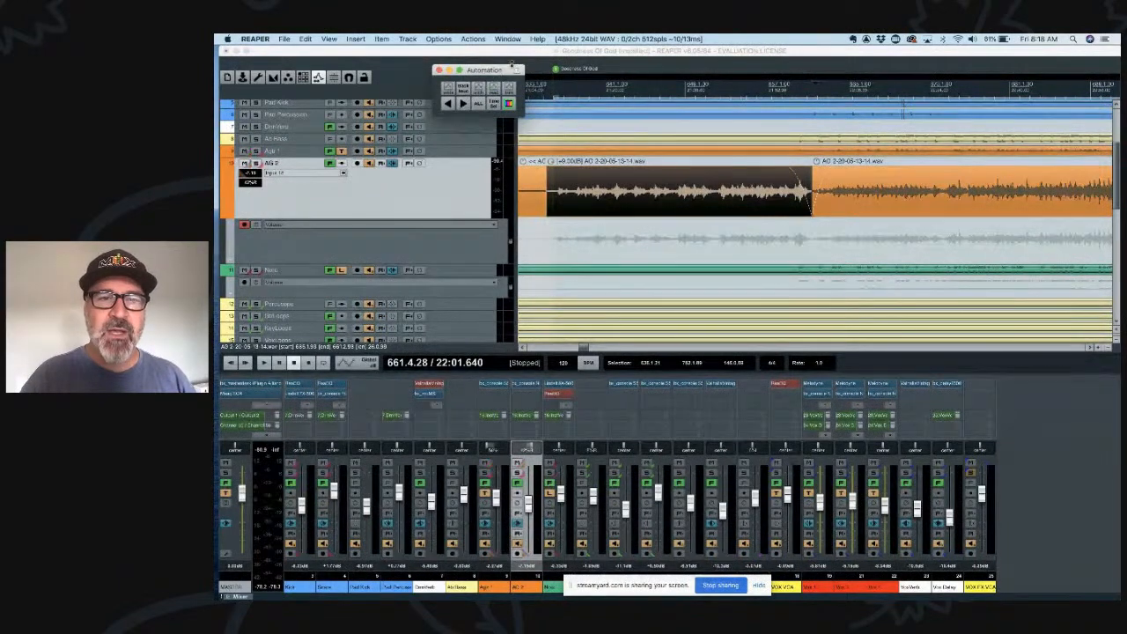
pyautogui.moveTo(500, 69); pyautogui.dragTo(503, 61)
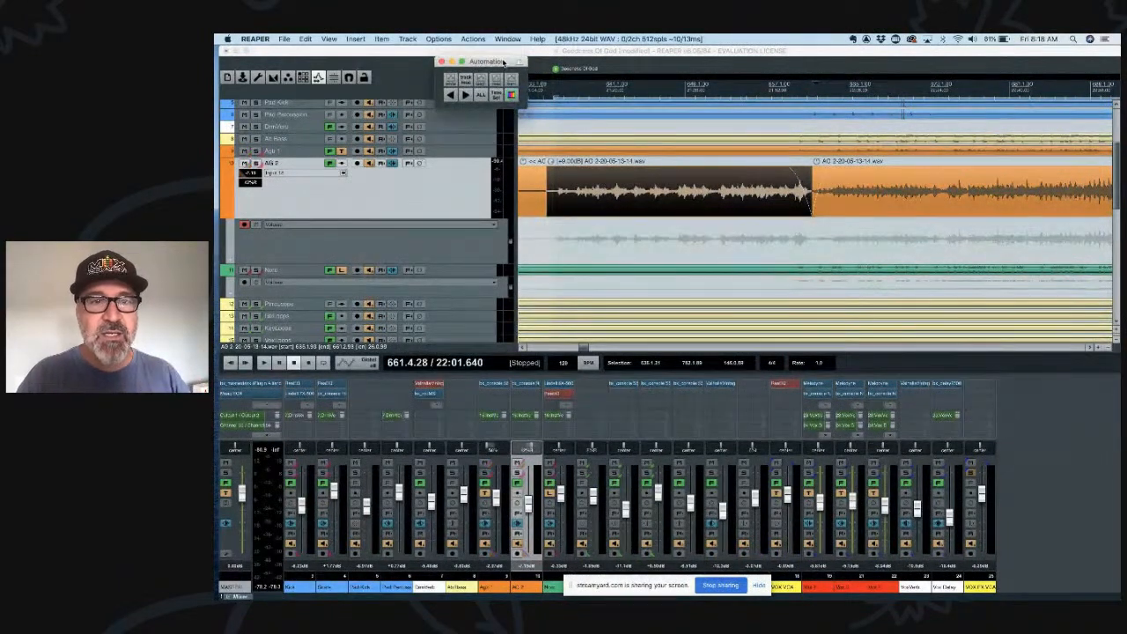
# Remove the New project command from the customized main toolbar, save the toolbar and close the customization dialog.
pyautogui.rightClick(388, 74)
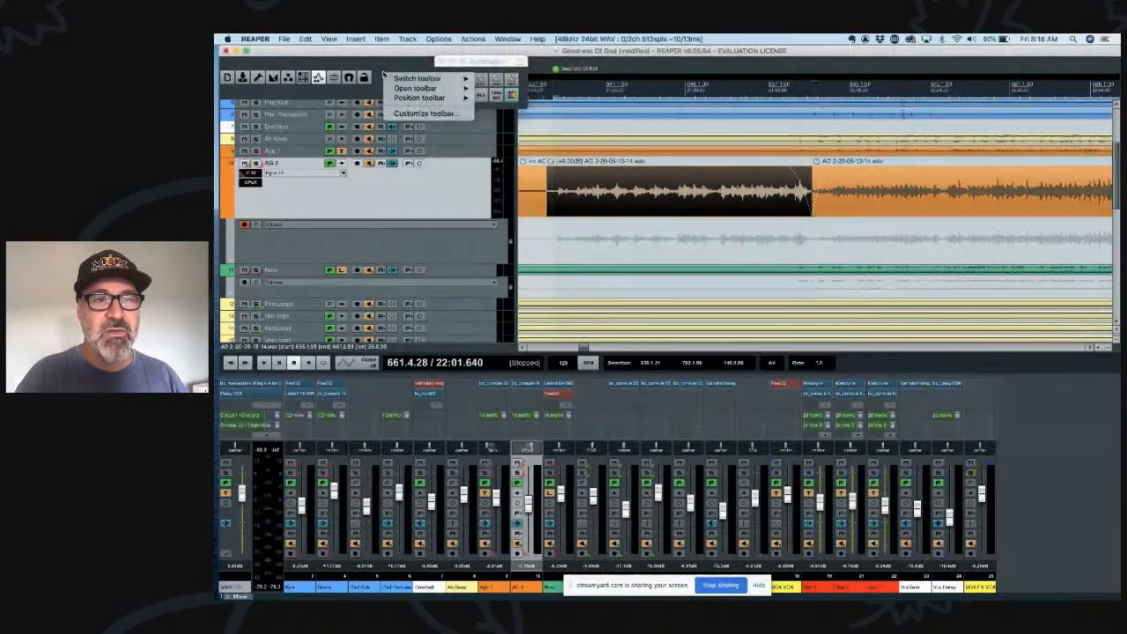
pyautogui.moveTo(405, 80)
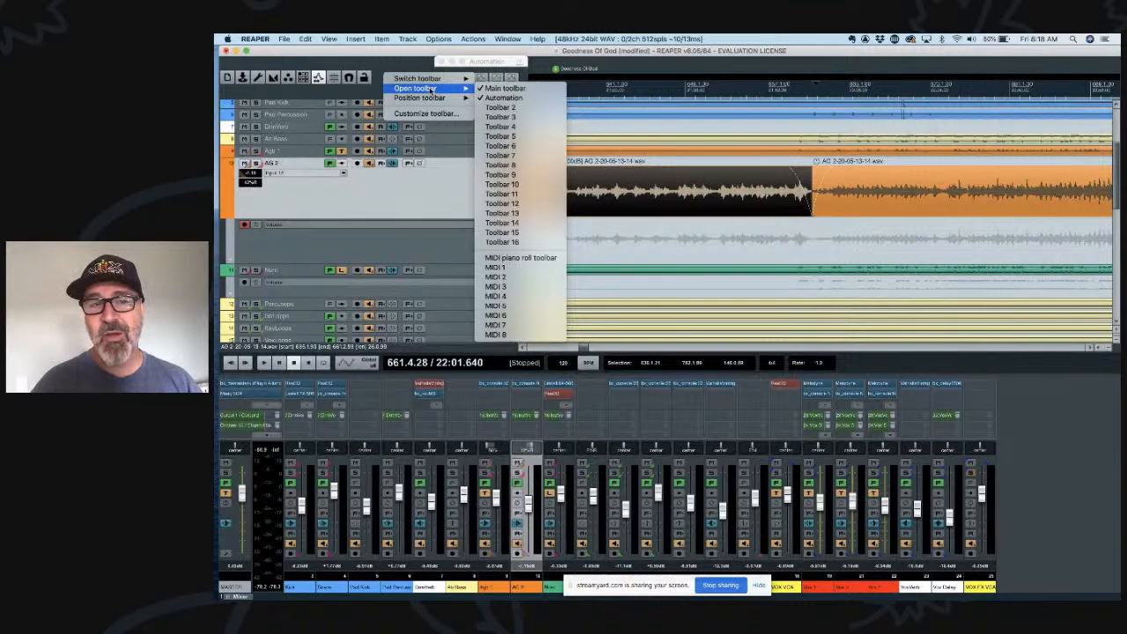
pyautogui.click(425, 113)
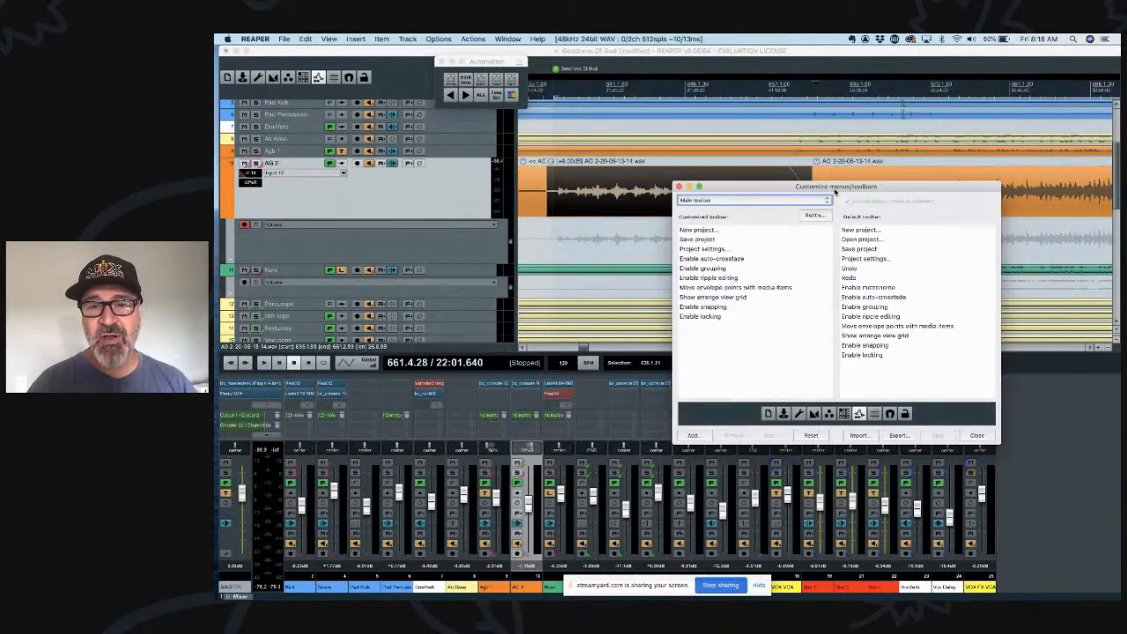
pyautogui.click(771, 201)
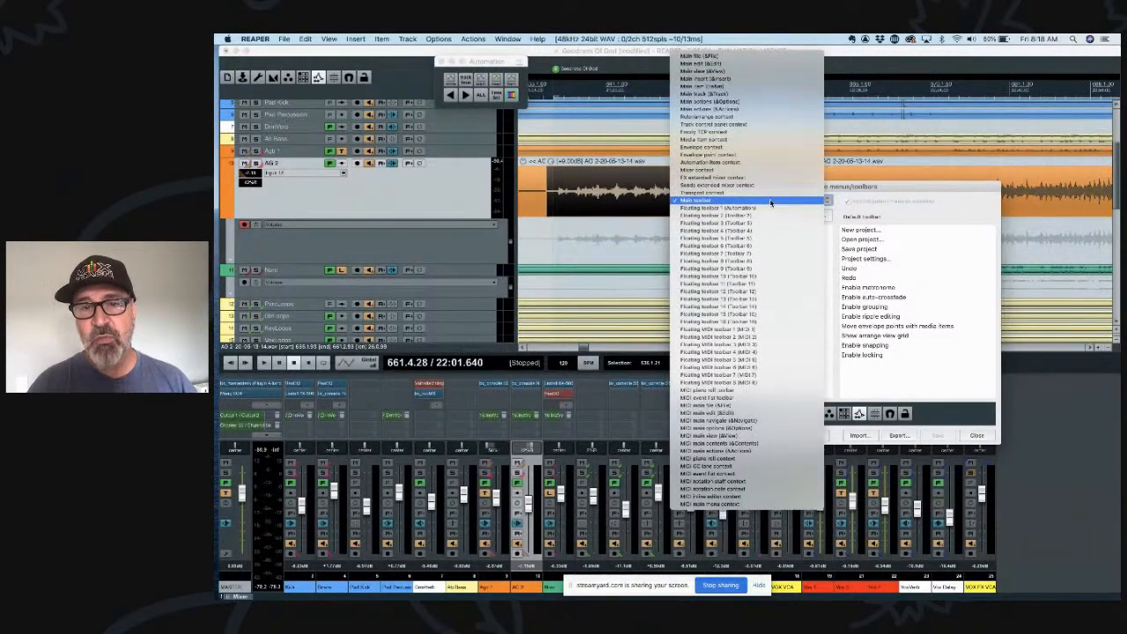
pyautogui.click(772, 201)
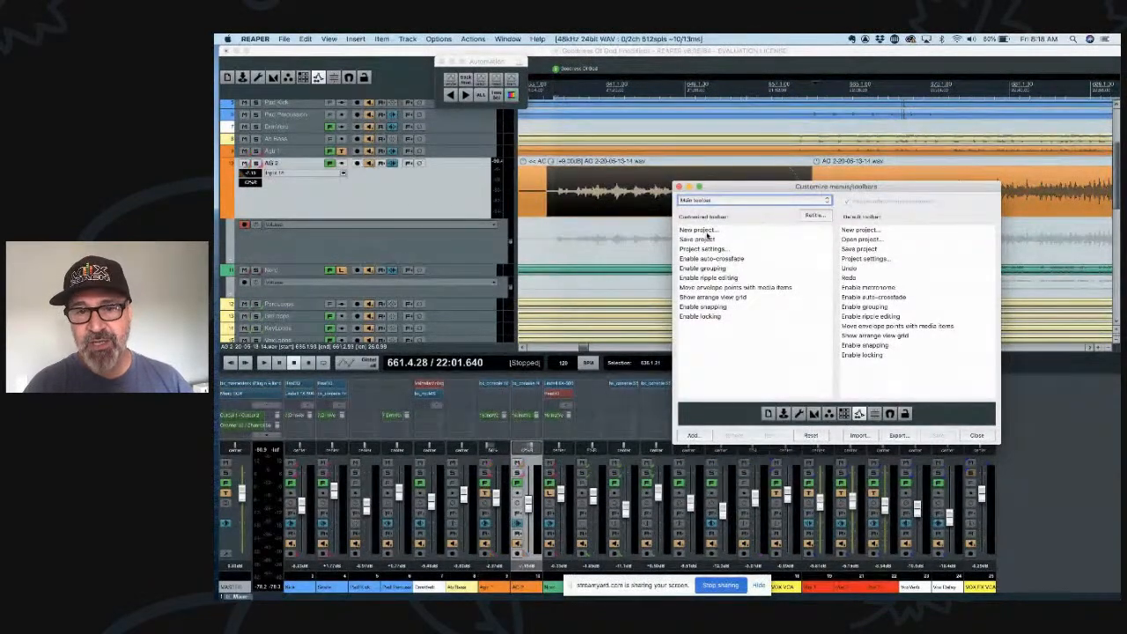
pyautogui.click(707, 231)
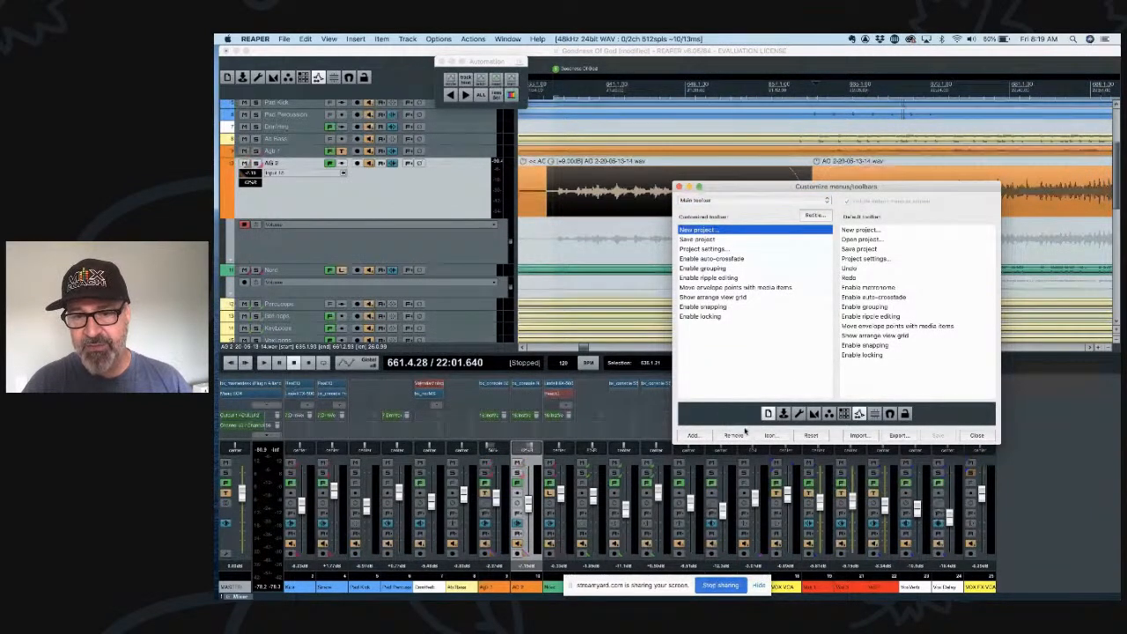
pyautogui.click(739, 434)
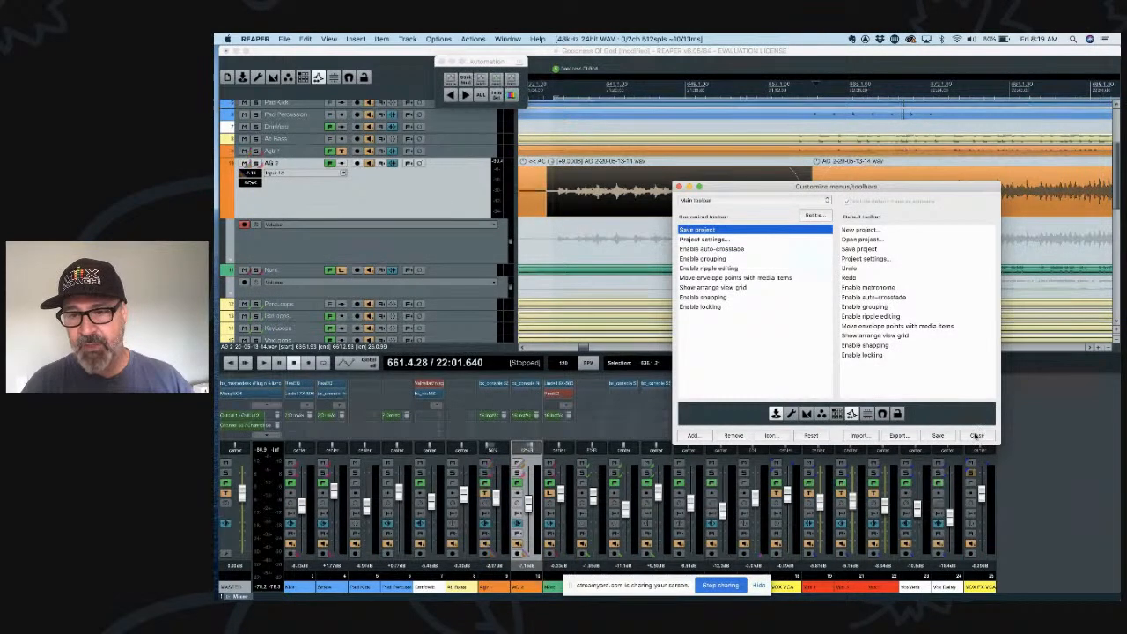
pyautogui.click(942, 435)
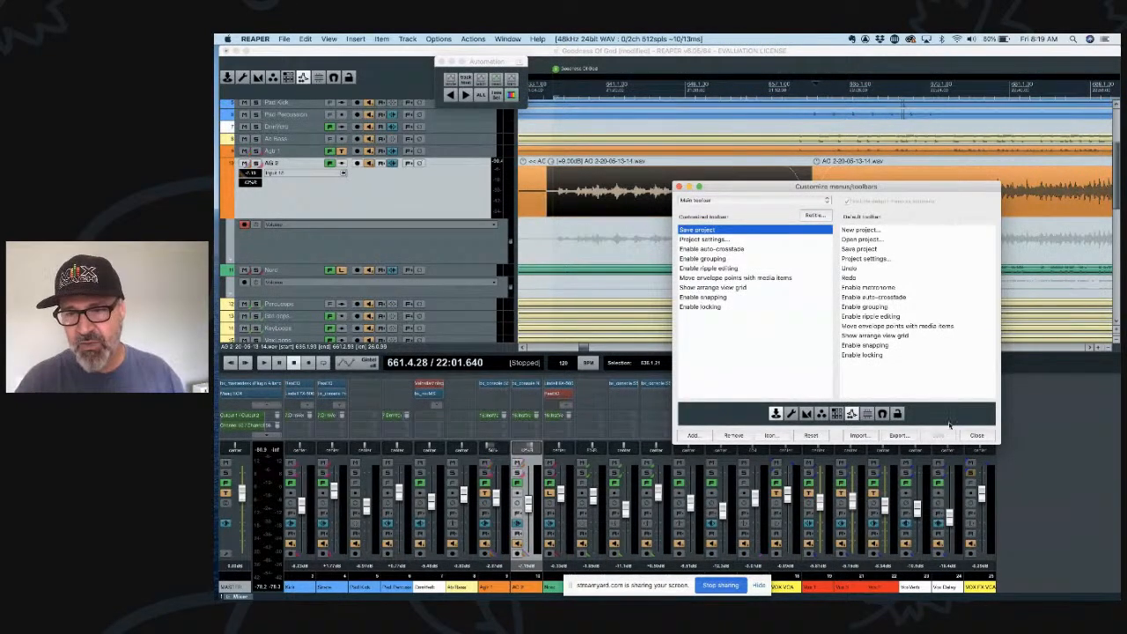
pyautogui.click(970, 434)
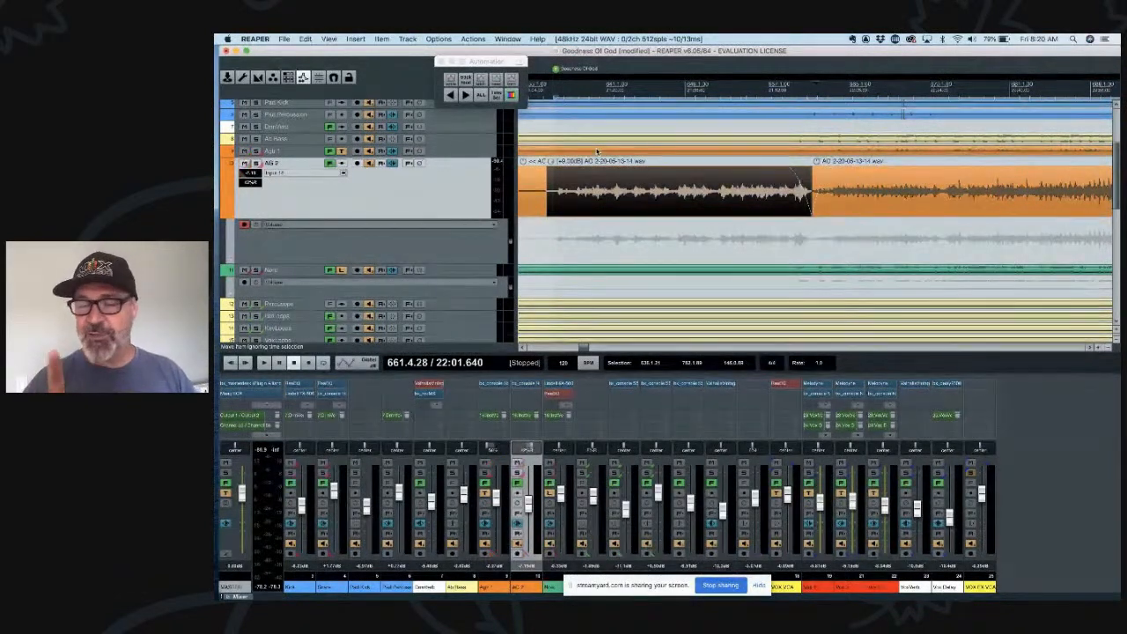
pyautogui.click(472, 38)
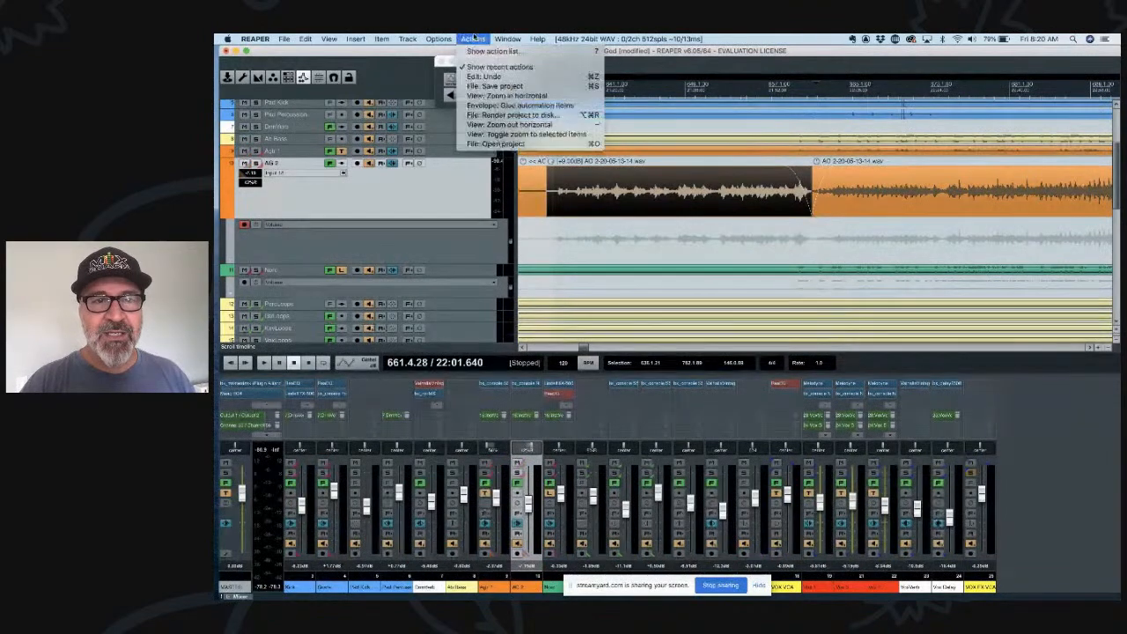
pyautogui.moveTo(328, 39)
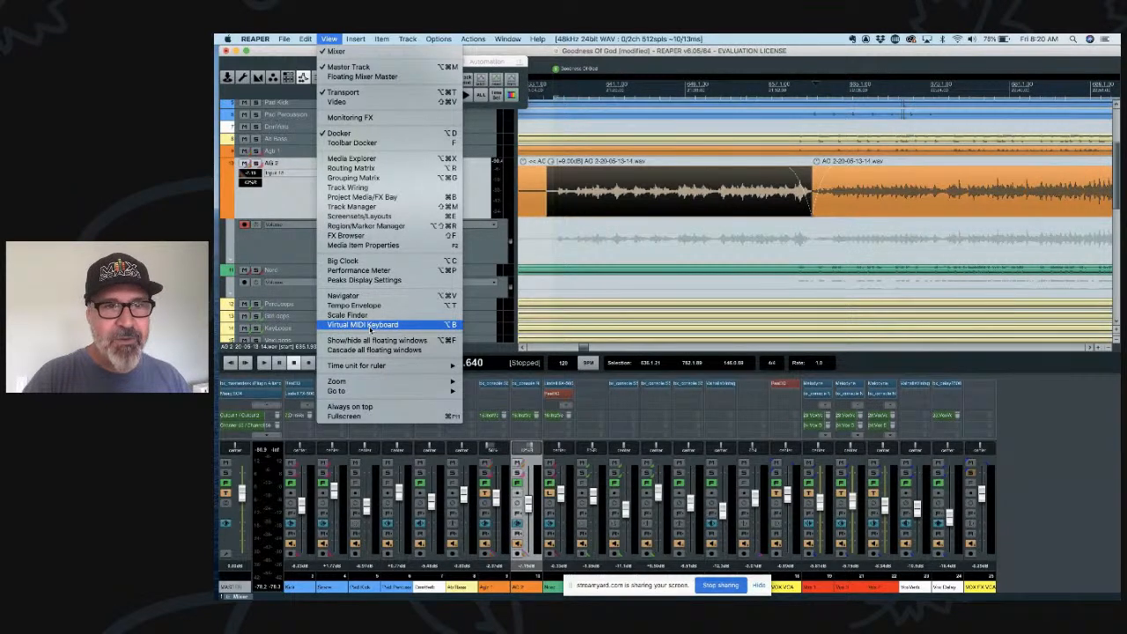
pyautogui.moveTo(397, 36)
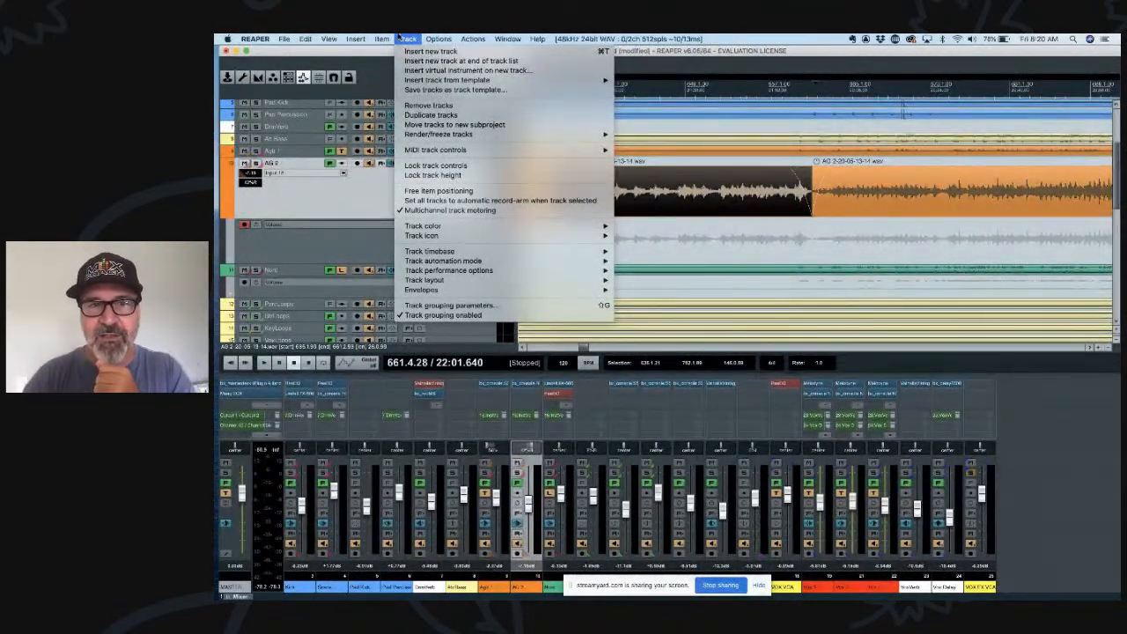
pyautogui.click(356, 52)
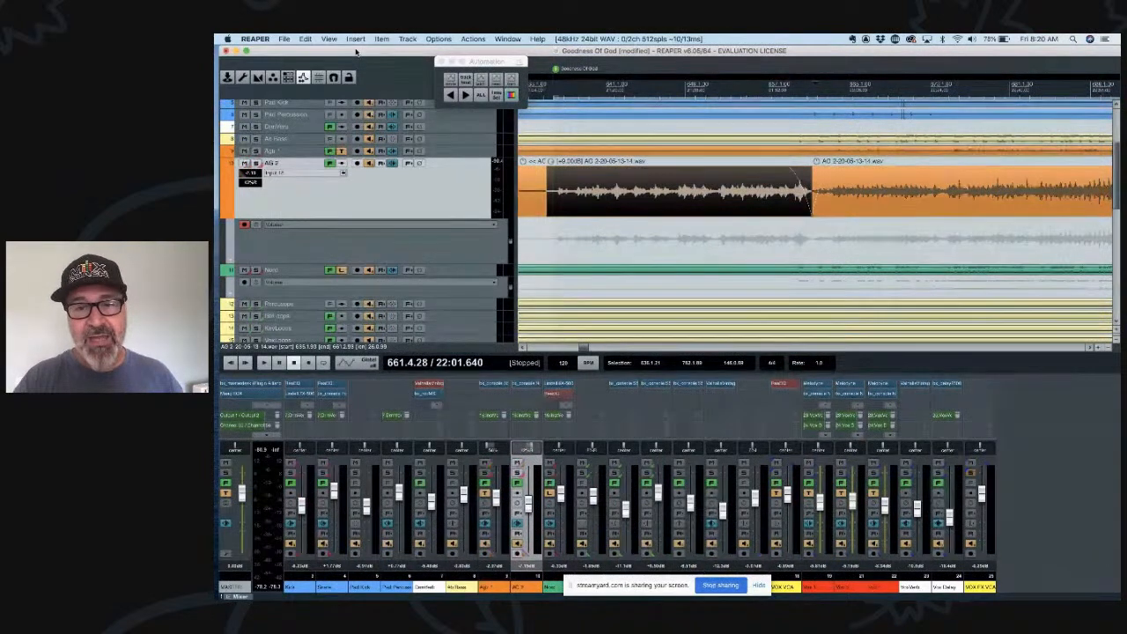
pyautogui.rightClick(485, 188)
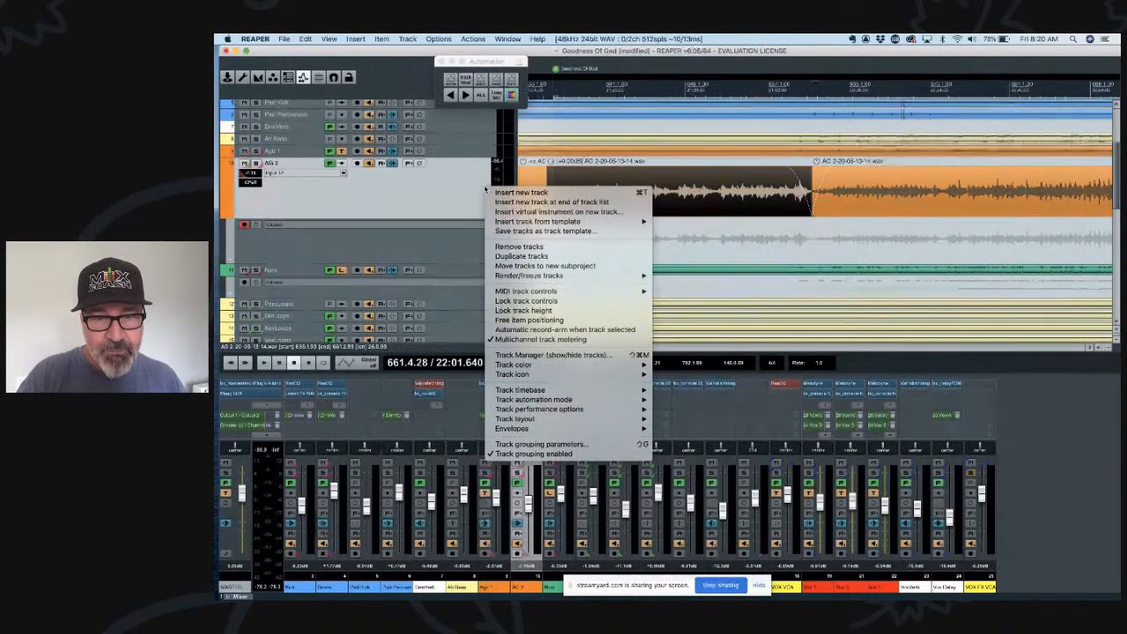
pyautogui.click(449, 242)
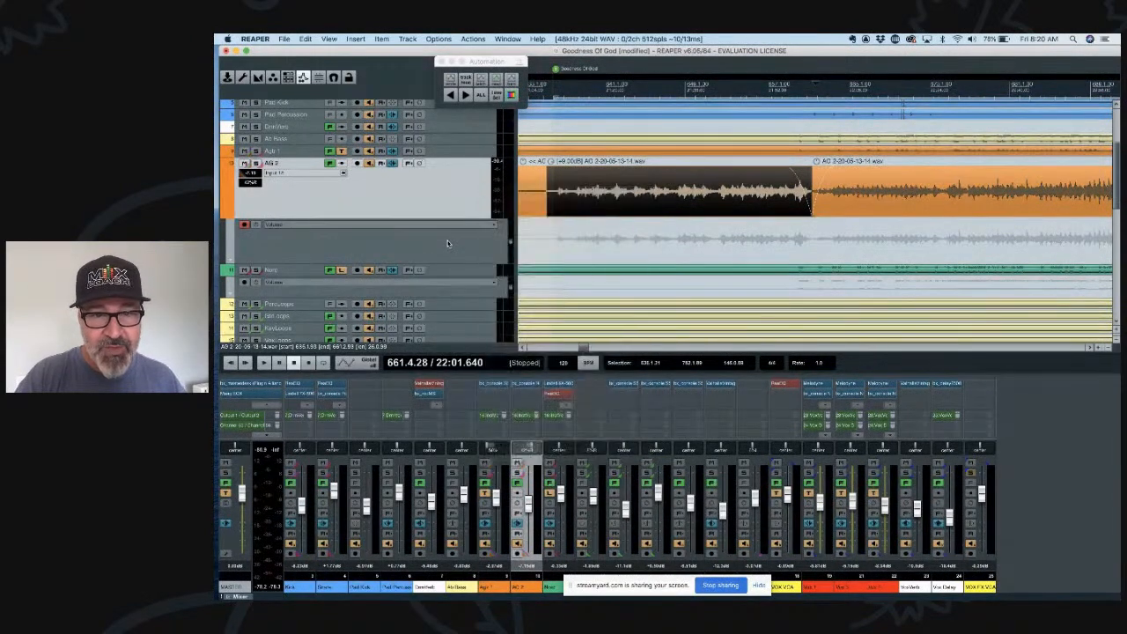
pyautogui.rightClick(571, 192)
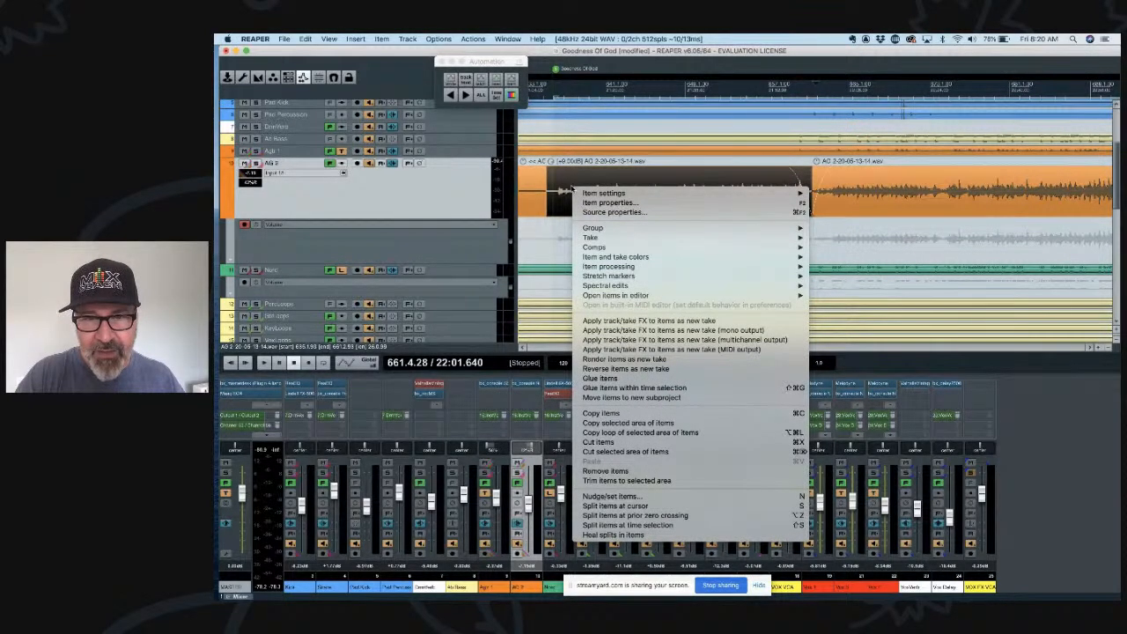
pyautogui.click(464, 183)
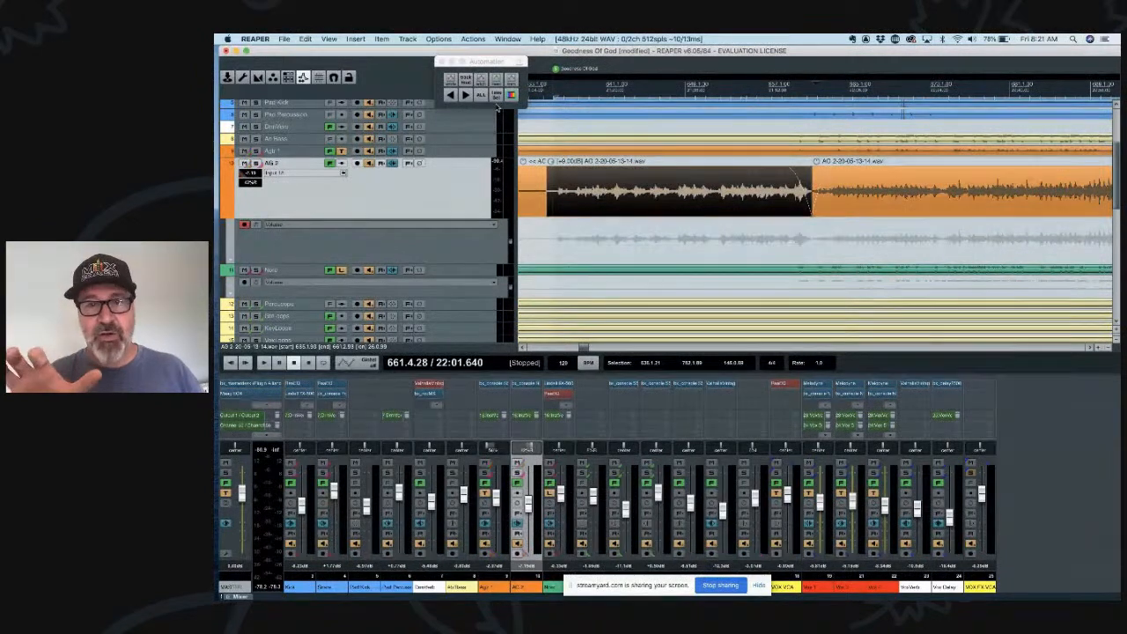
# Look up the spectral edit commands with the help search "spec" and show the spectrogram on the selected +9.00 dB AG 2 item.
pyautogui.click(537, 39)
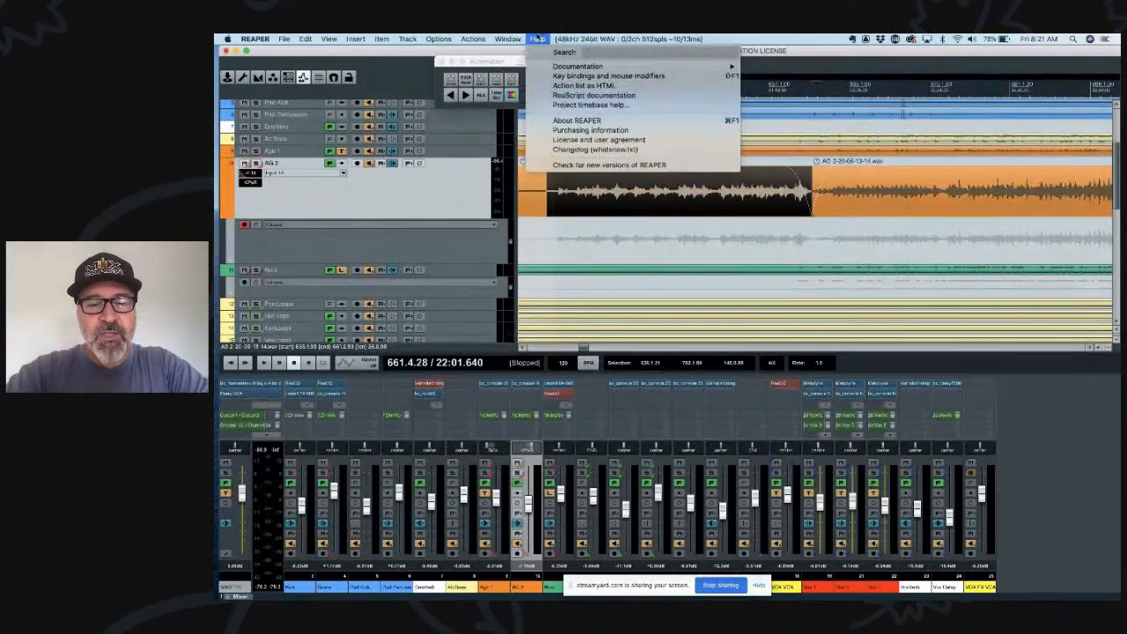
pyautogui.write('spec')
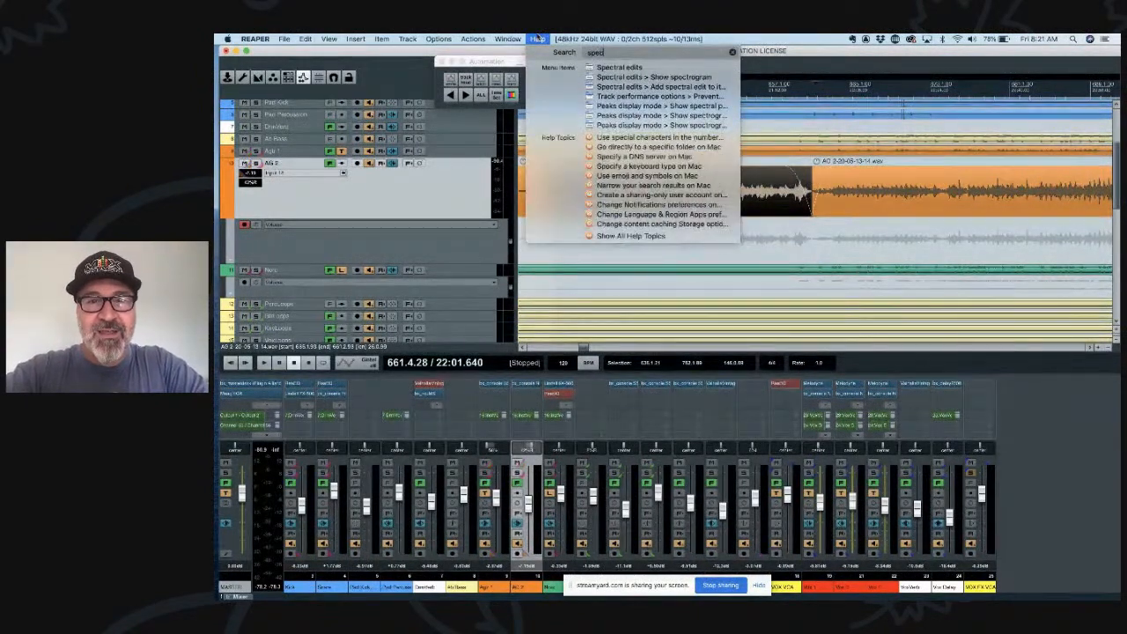
pyautogui.moveTo(652, 76)
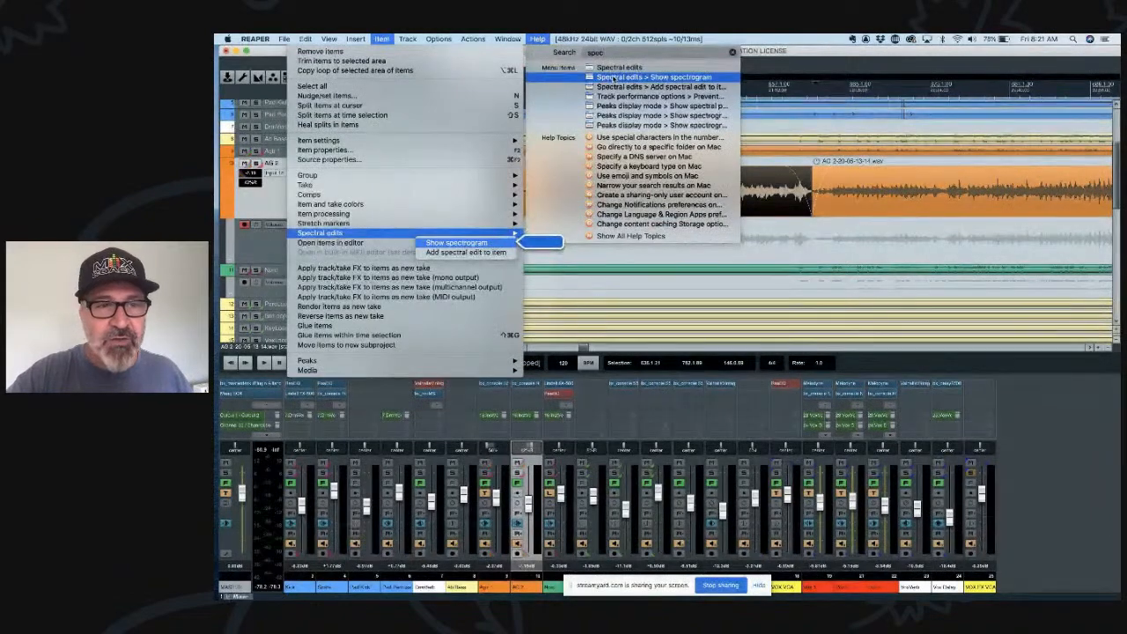
pyautogui.click(472, 244)
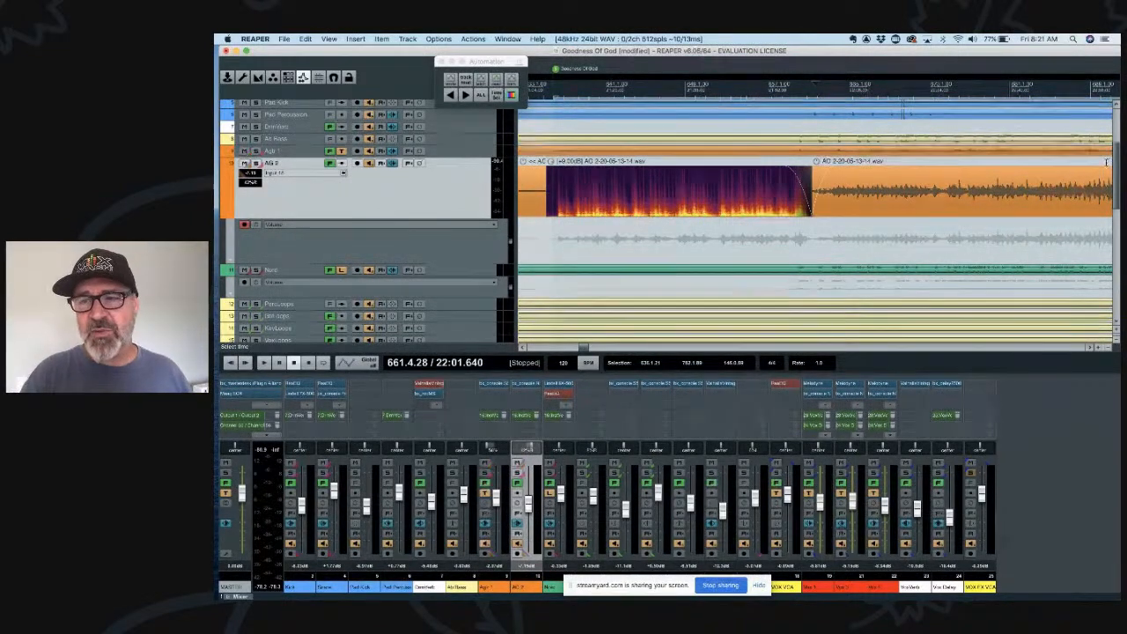
pyautogui.moveTo(1117, 161); pyautogui.dragTo(1115, 104)
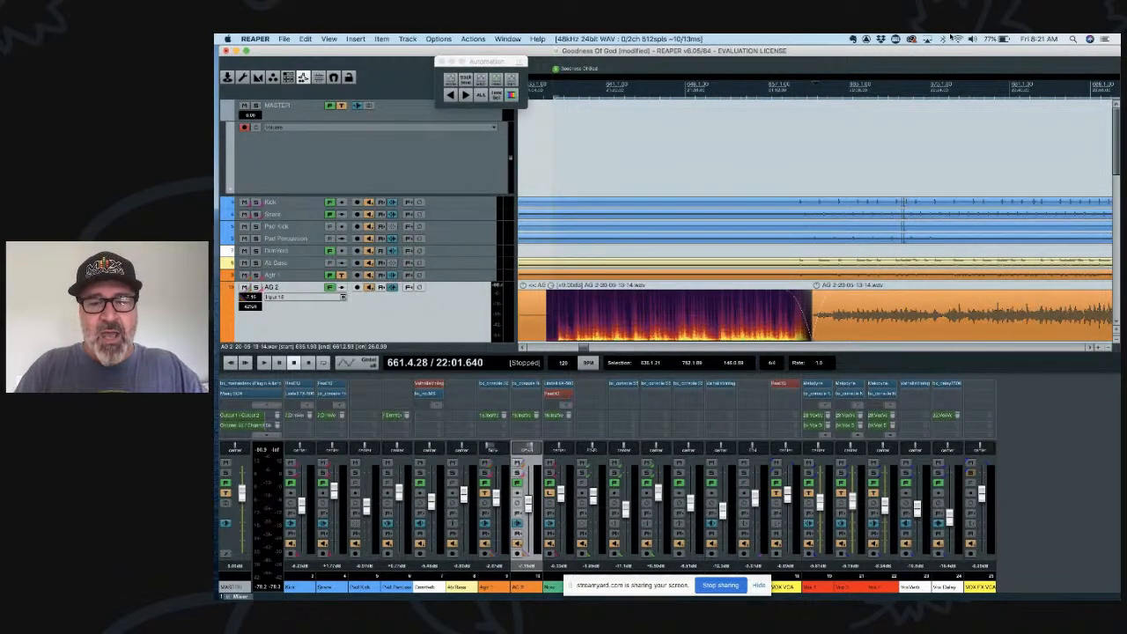
pyautogui.click(732, 585)
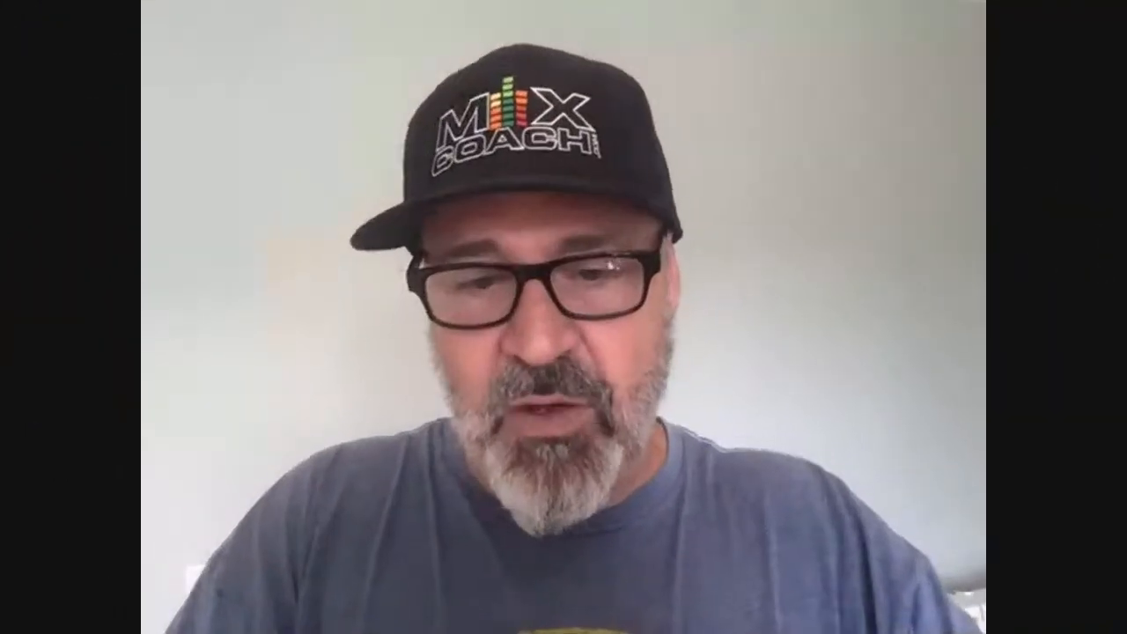